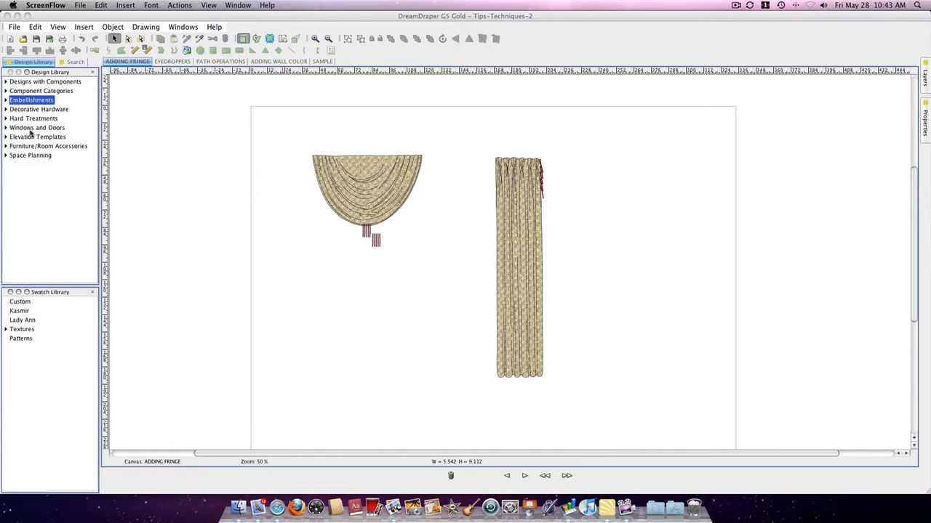
Place a 9 Inch Bullion Fringe from the Embellishments fringe collection on the canvas below the swag, then close the library browser.
click(6, 101)
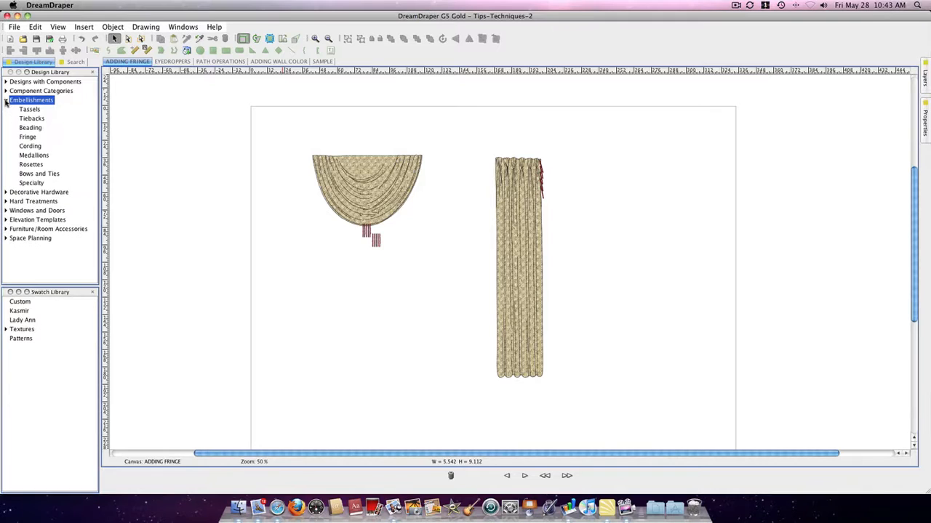
click(28, 138)
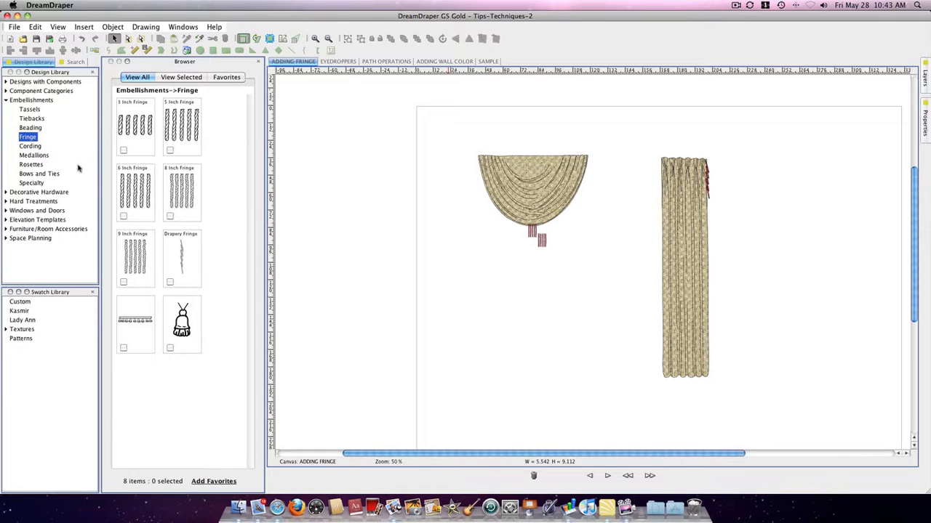
drag(121, 246, 497, 293)
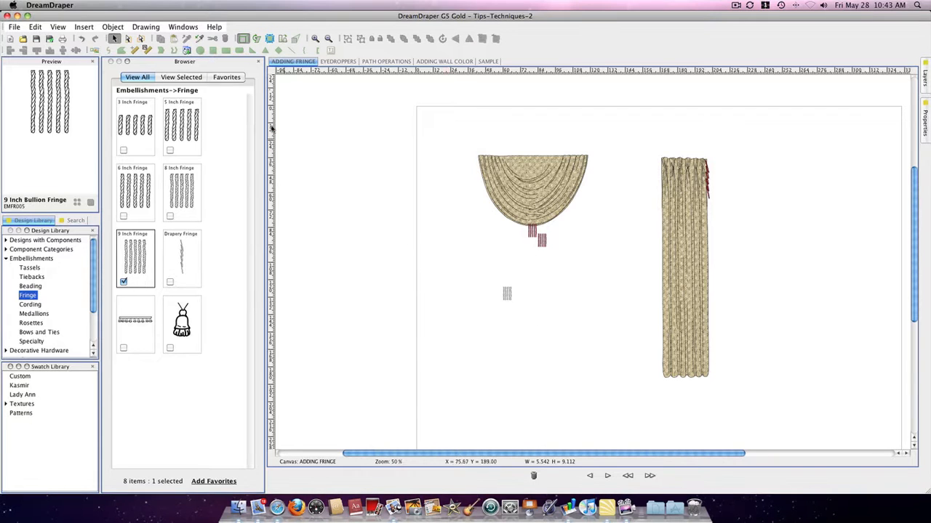
click(258, 64)
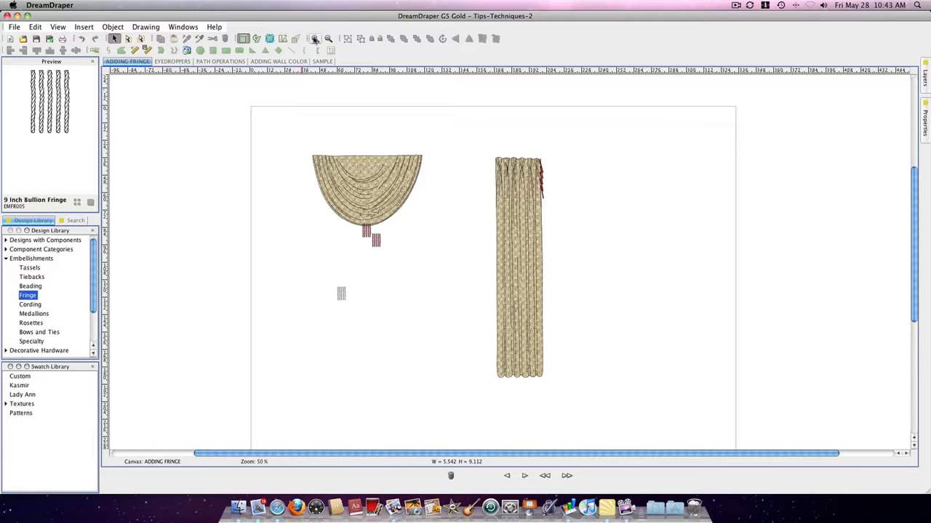
Move the loose red fringe piece up against the swag's lower edge, directly beside the fringe already attached.
click(315, 39)
click(315, 39)
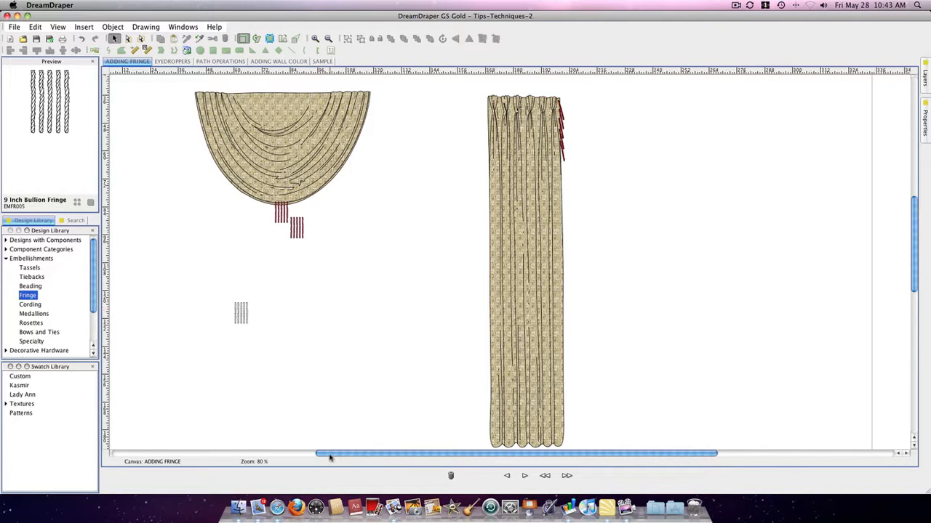
drag(330, 457, 299, 456)
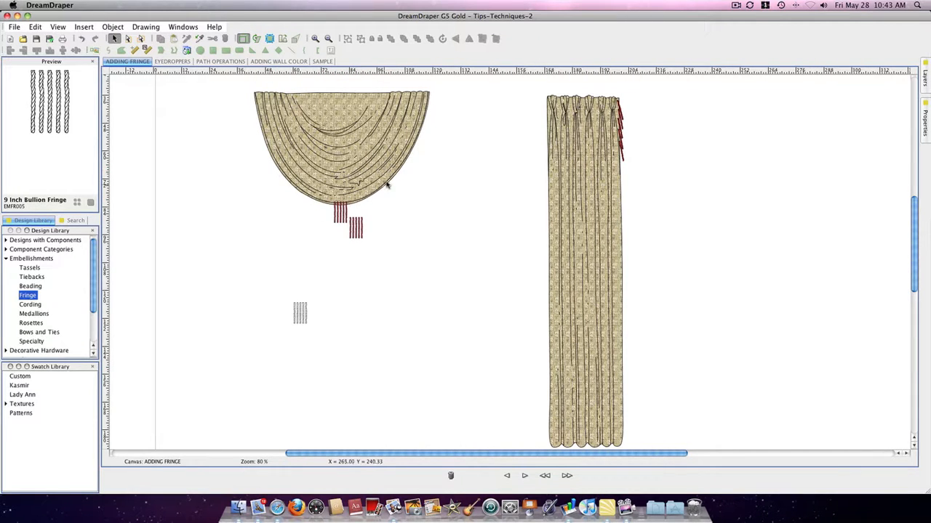
click(358, 234)
drag(357, 238, 349, 237)
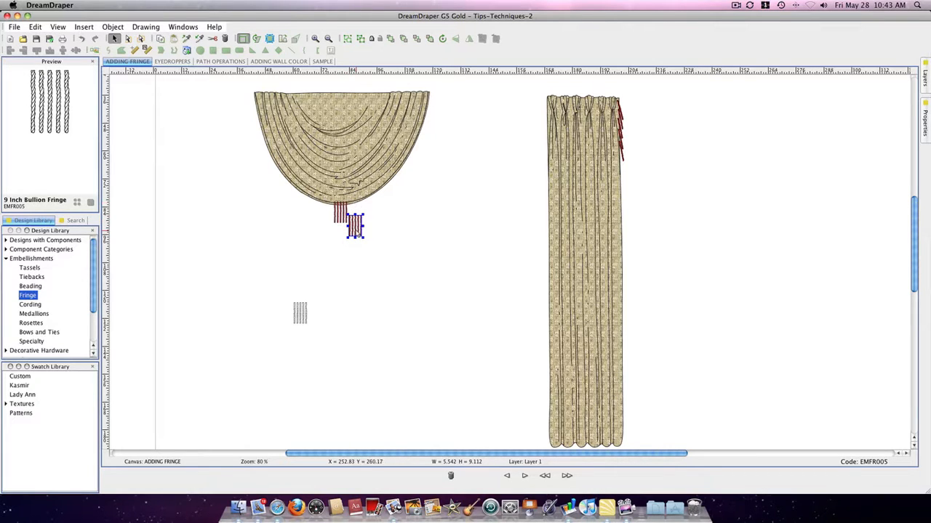
drag(354, 230, 354, 208)
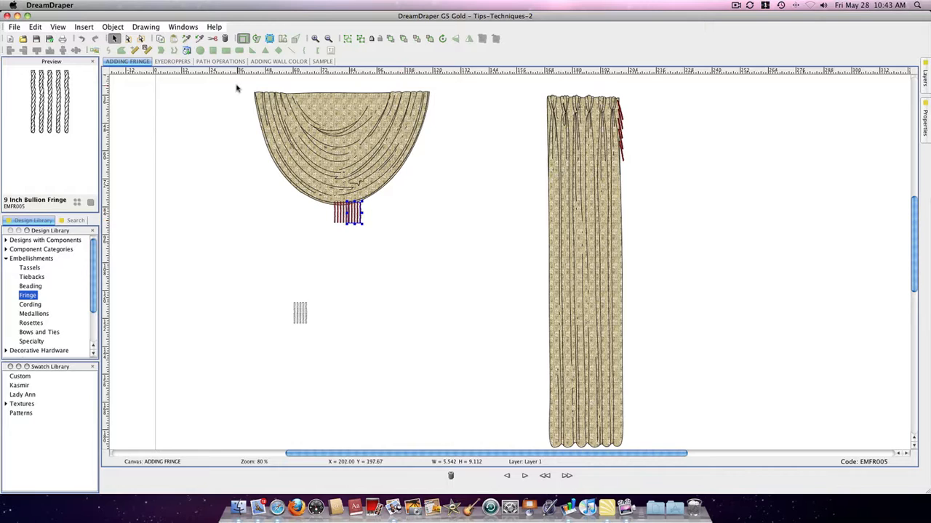
Skew the second fringe piece vertically so its top follows the rising curve of the swag's hem.
click(257, 40)
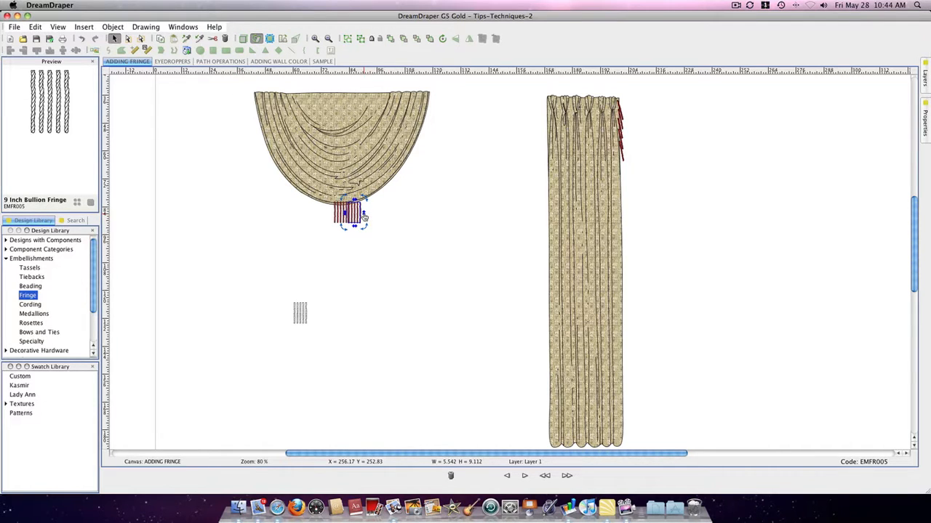
drag(364, 216, 368, 168)
drag(355, 215, 359, 222)
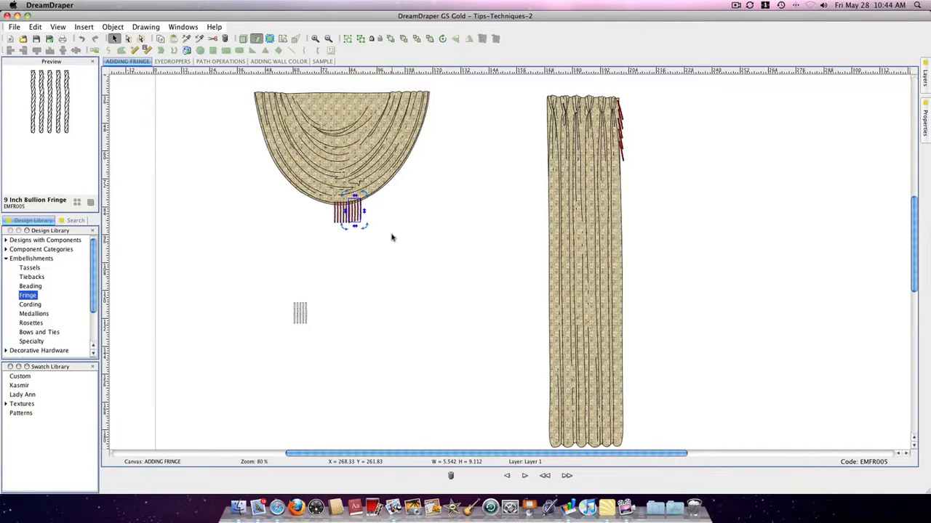
Duplicate the skewed fringe, place the copy next along the swag's hem, and skew it further to match the curve.
click(174, 39)
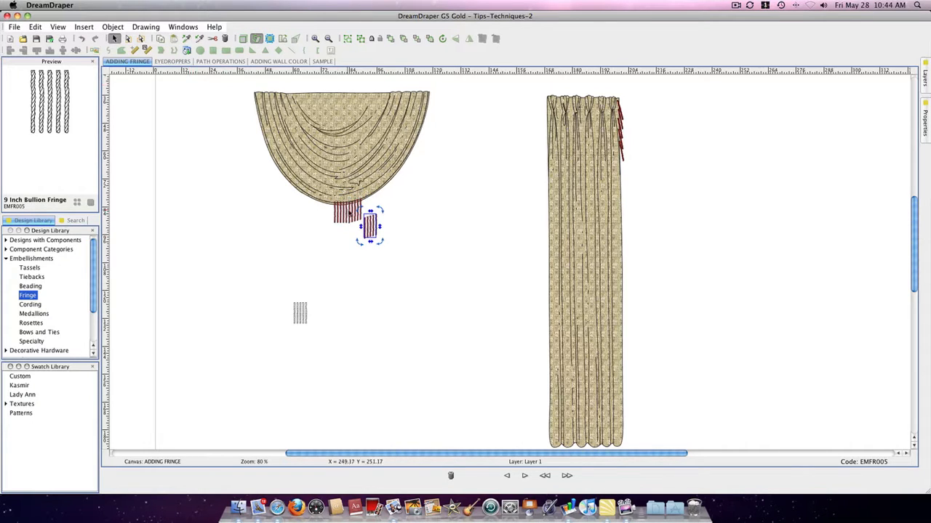
drag(370, 230, 370, 208)
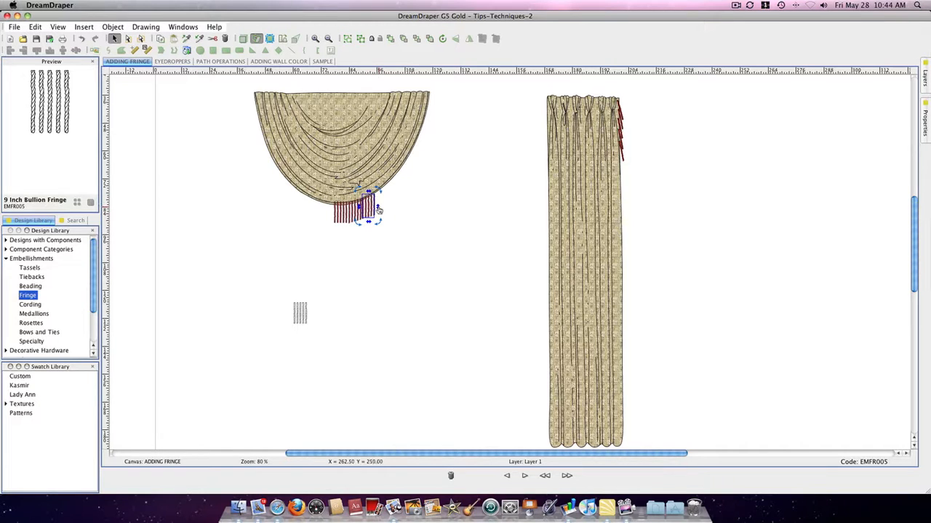
mouse_move(378, 210)
mouse_down()
mouse_move(379, 181)
mouse_move(371, 208)
mouse_up()
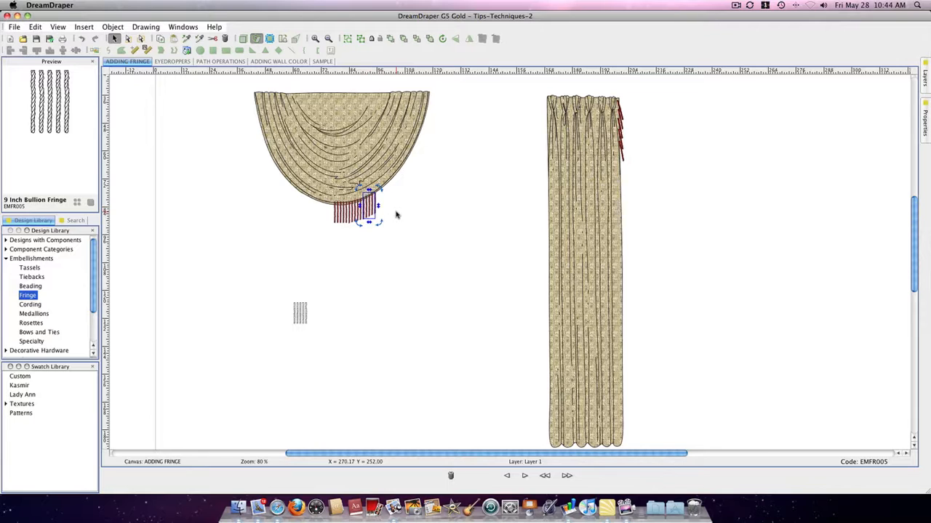
click(397, 214)
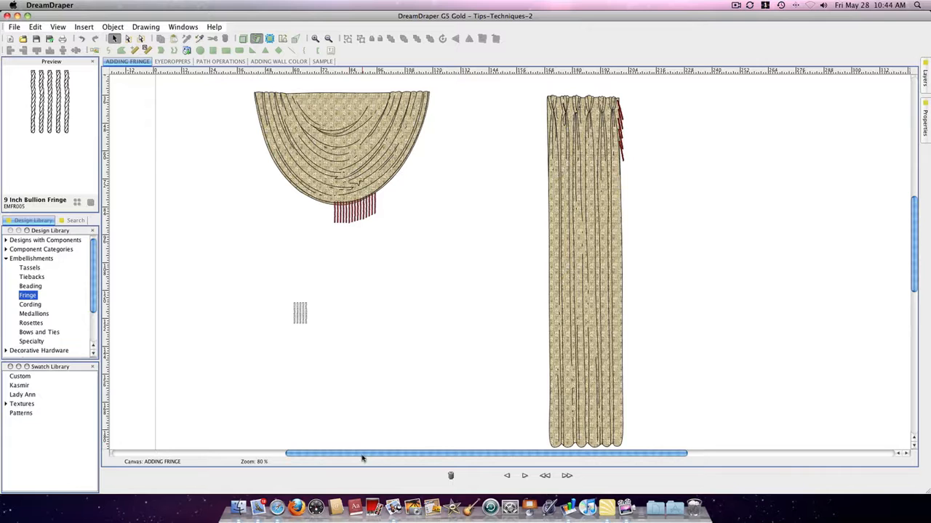
Skew the red drapery fringe at the top of the drapery panel's right edge so it follows that edge.
drag(362, 457, 445, 456)
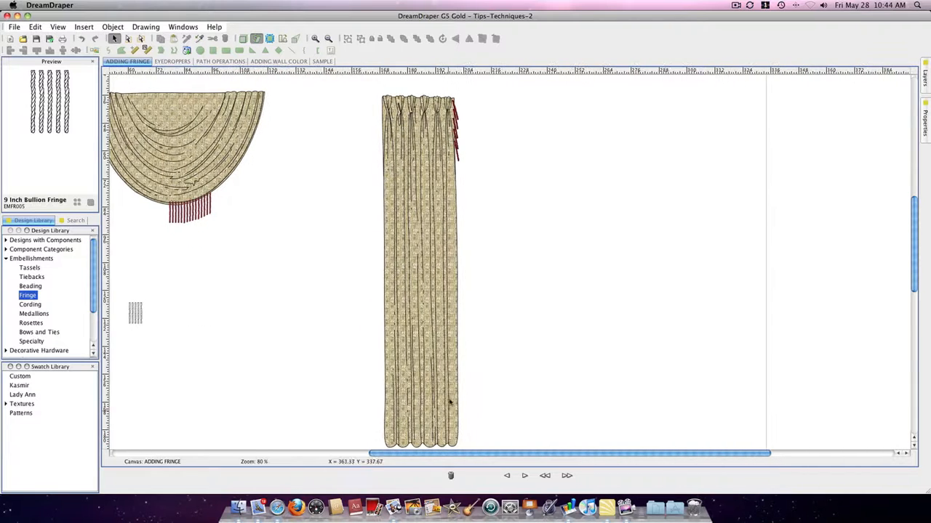
click(457, 147)
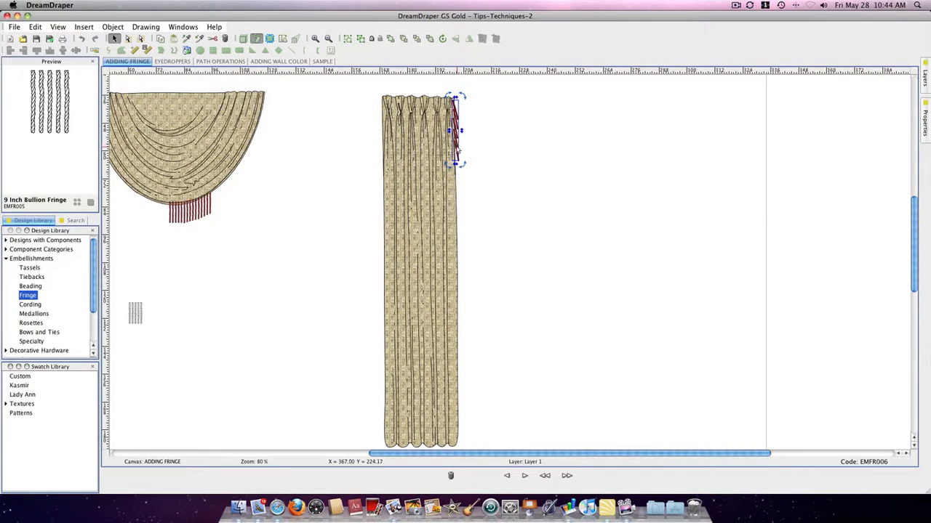
click(462, 133)
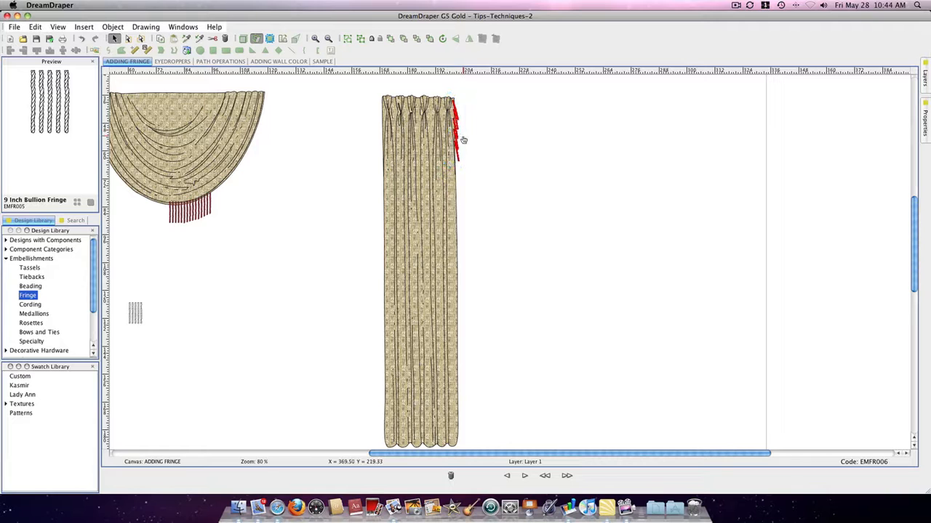
click(459, 109)
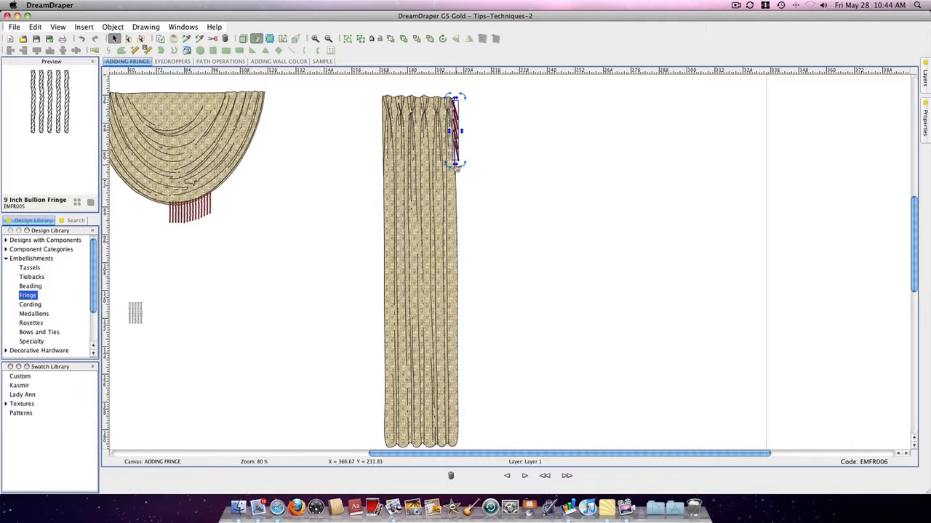
drag(456, 168, 450, 168)
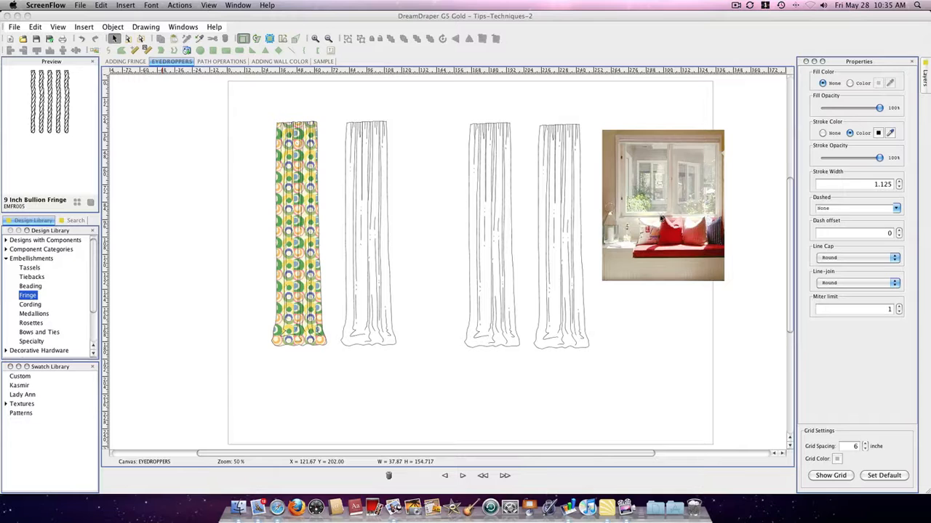
Copy the patterned fabric from the first drapery panel to the blank second panel with the eyedroppers.
click(200, 175)
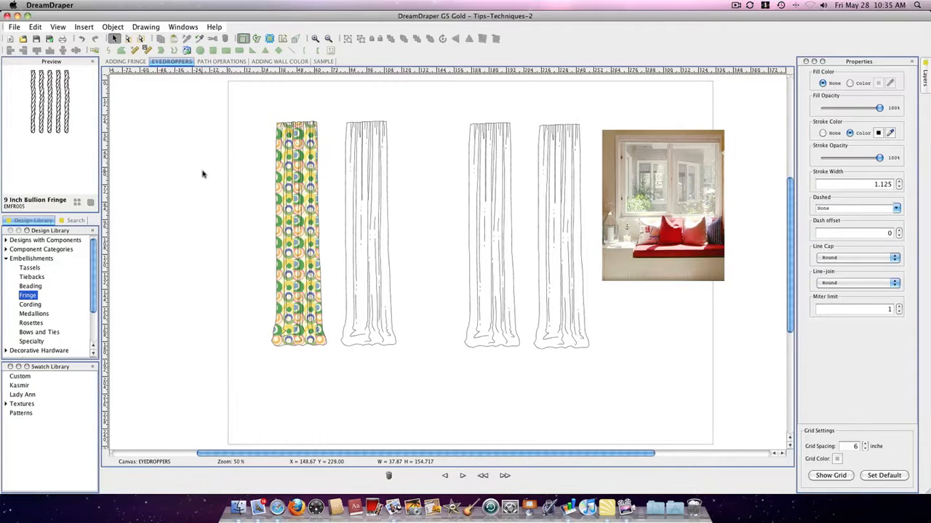
click(128, 40)
click(279, 184)
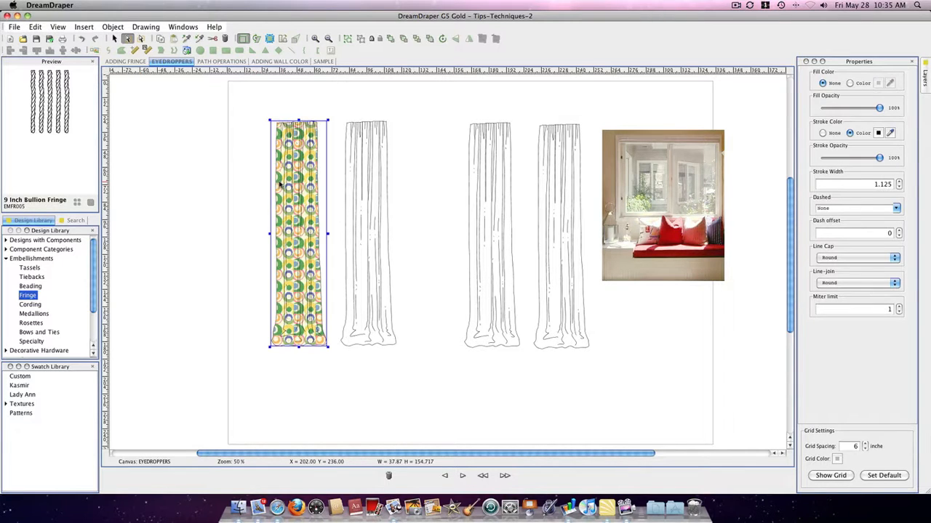
click(189, 40)
click(385, 194)
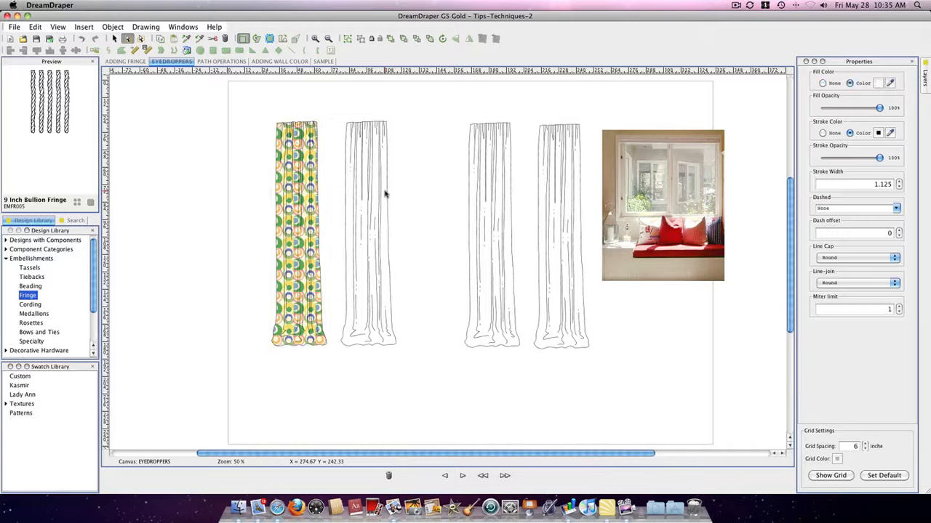
click(200, 40)
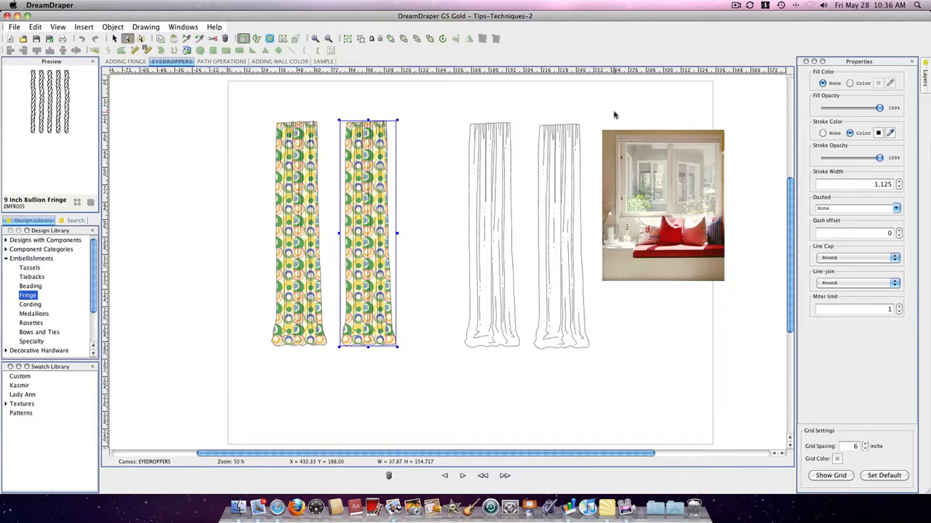
Fill the third drapery panel with a pale yellow sampled from the patterned panel.
click(114, 39)
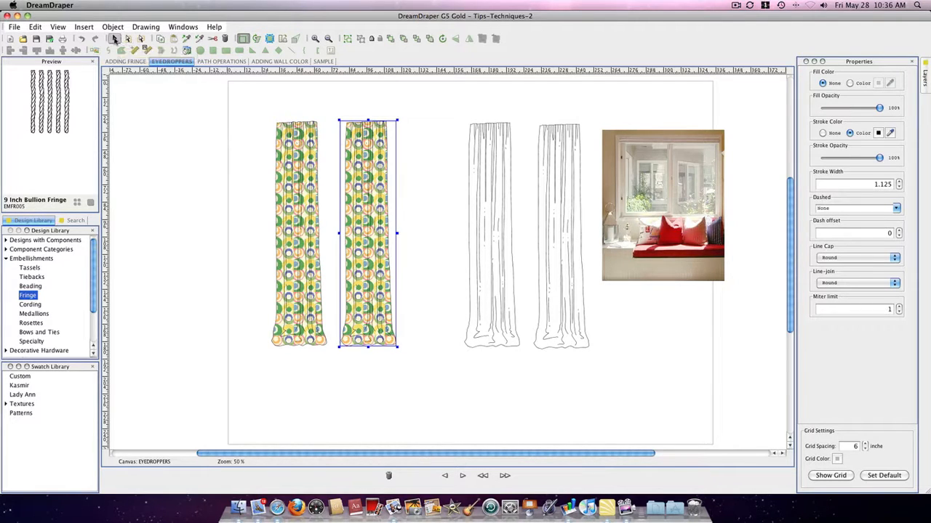
click(509, 181)
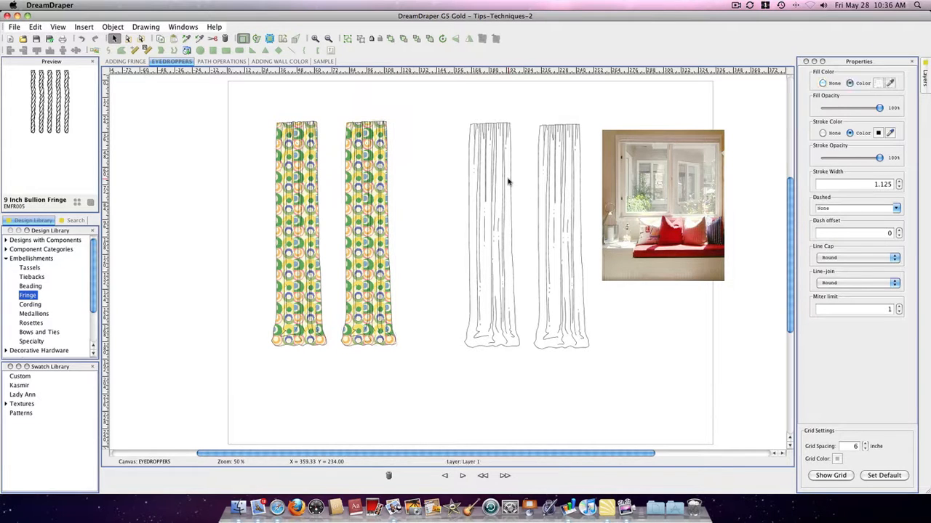
click(890, 84)
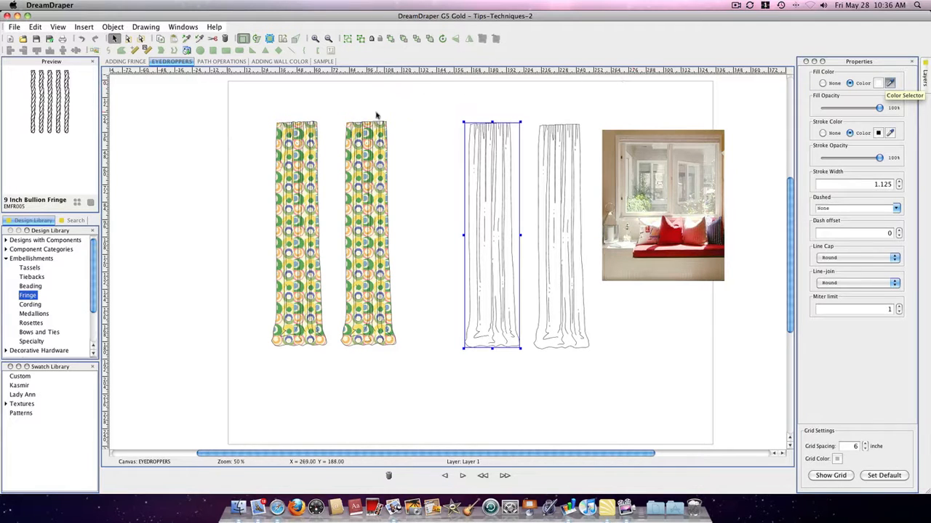
click(375, 151)
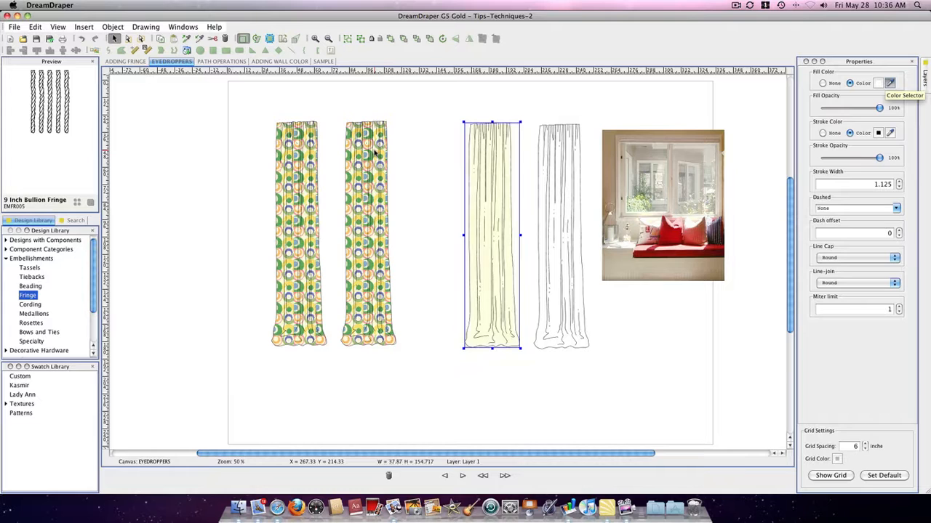
Fill the fourth drapery panel with the red sampled from the pillow in the window seat photo.
click(541, 163)
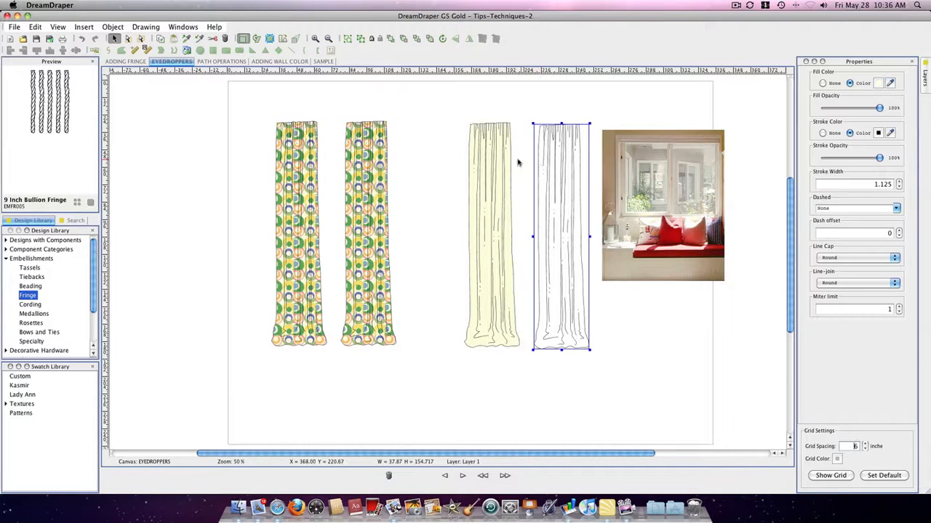
click(890, 85)
click(670, 241)
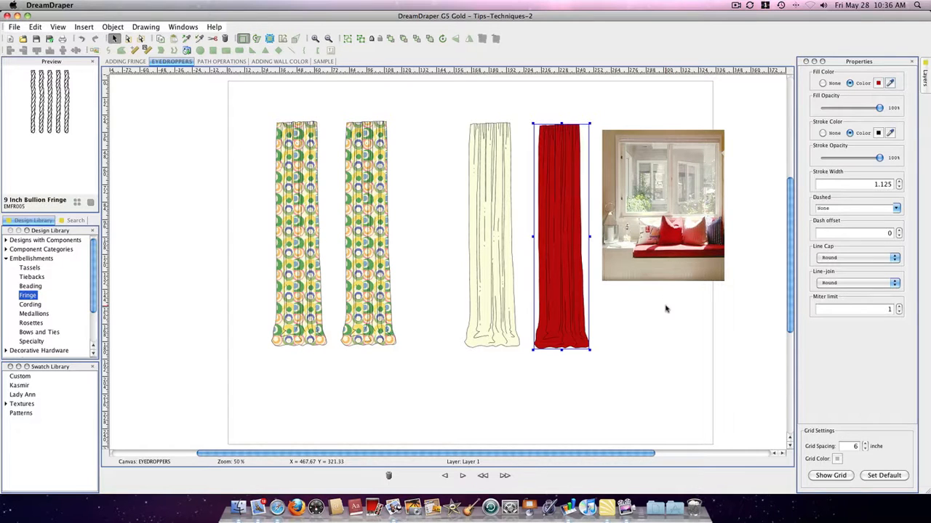
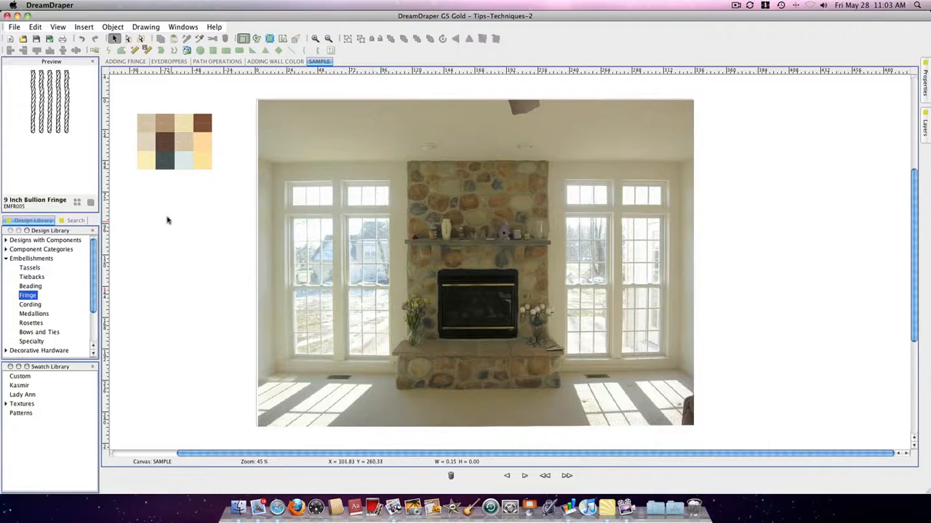
Trace a closed outline, about 115 × 173 inches, around the wall left of the fireplace and show its properties.
click(108, 50)
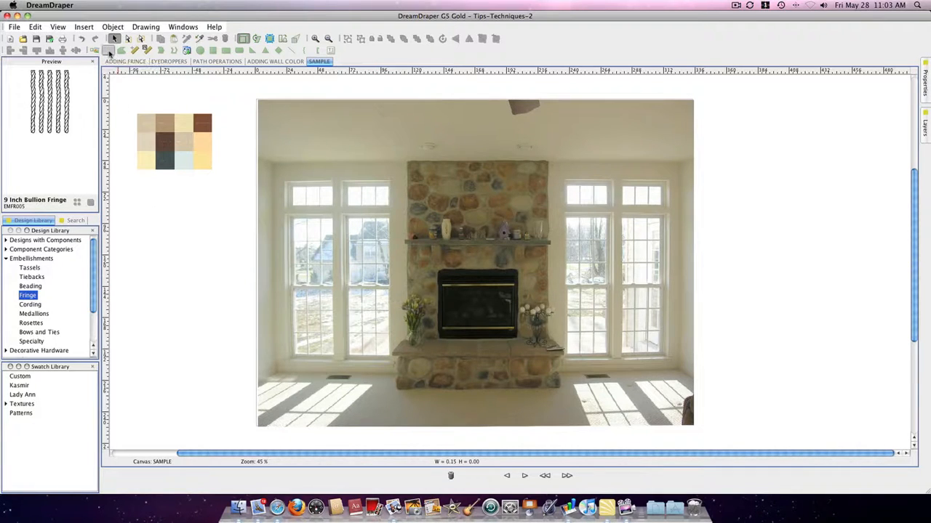
click(258, 157)
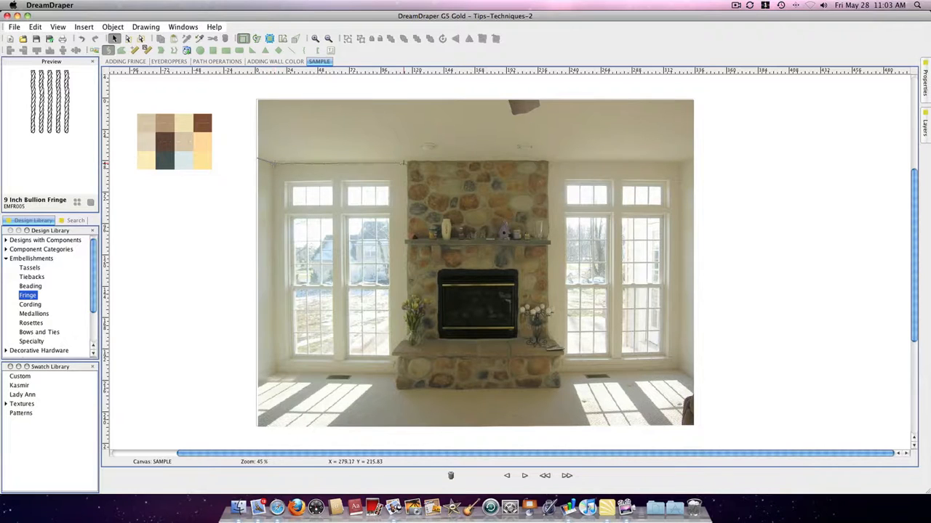
click(406, 163)
click(256, 383)
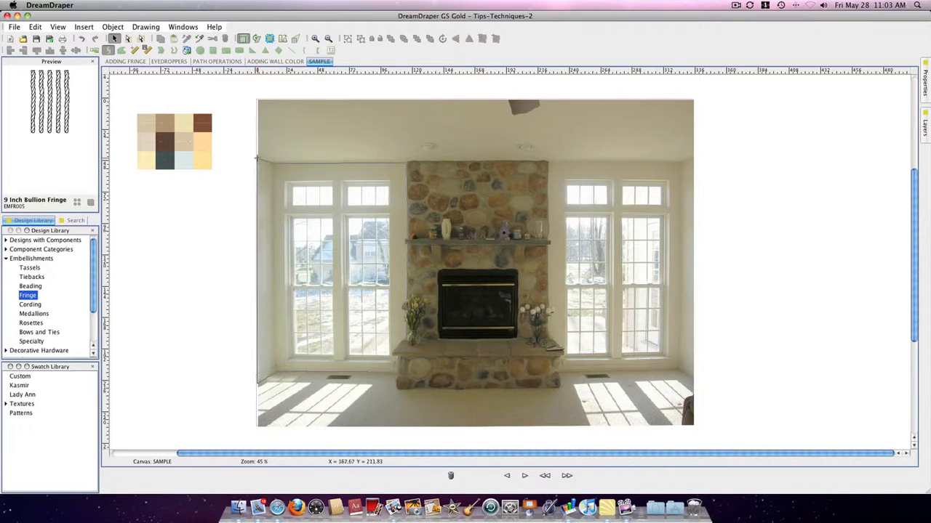
click(256, 158)
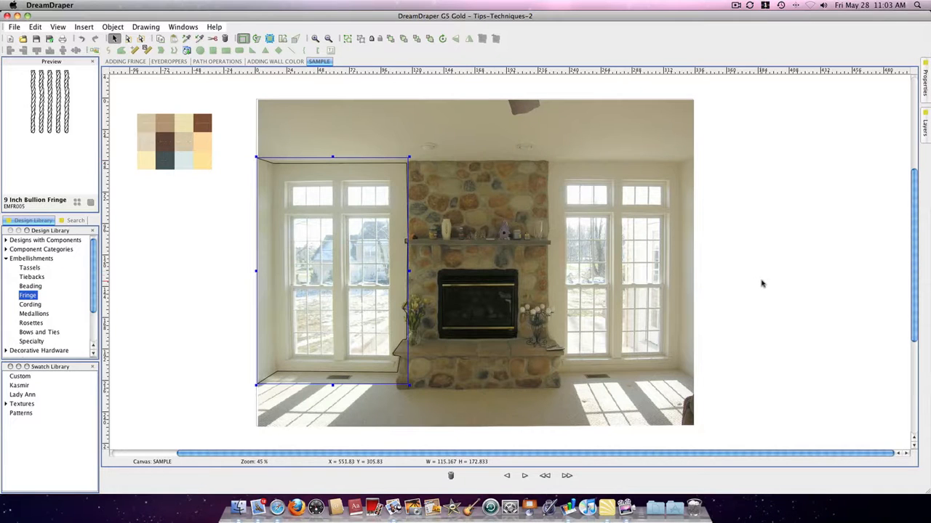
click(926, 81)
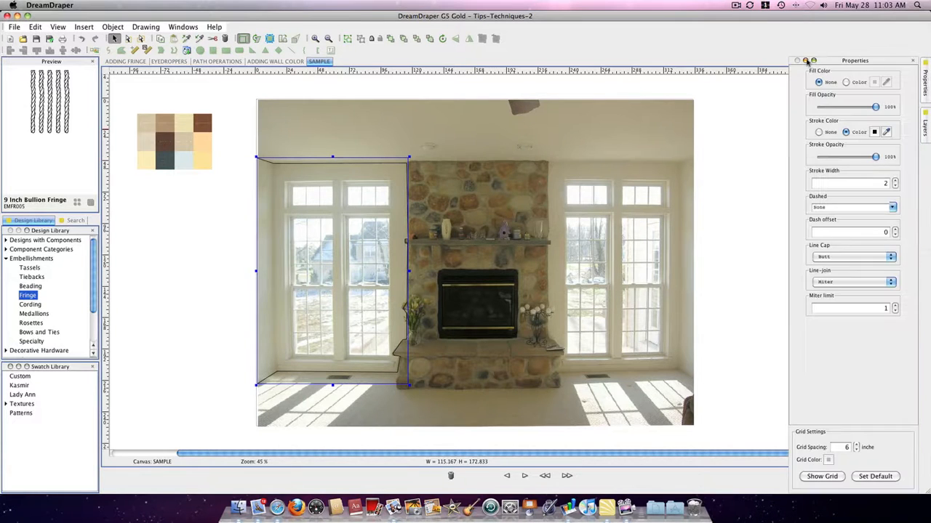
Try a solid colour fill on the wall outline and set it back to no fill.
click(850, 83)
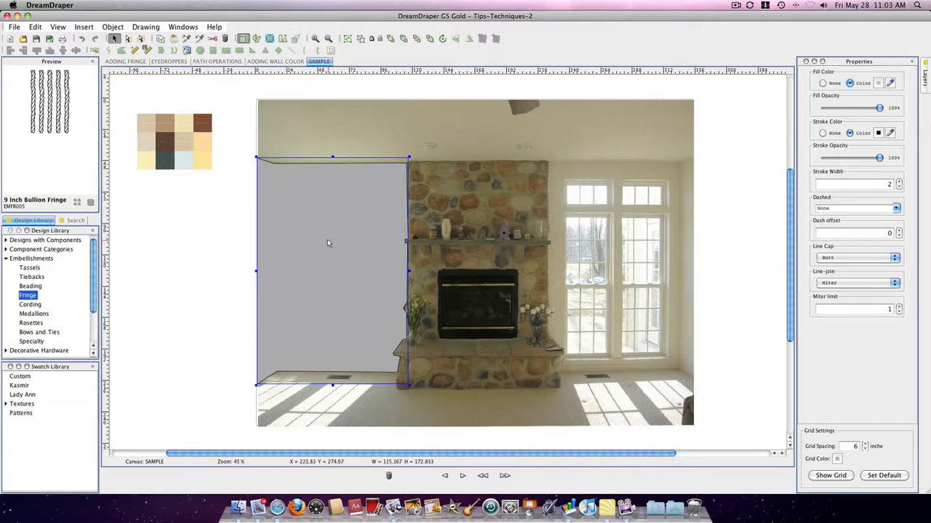
click(823, 83)
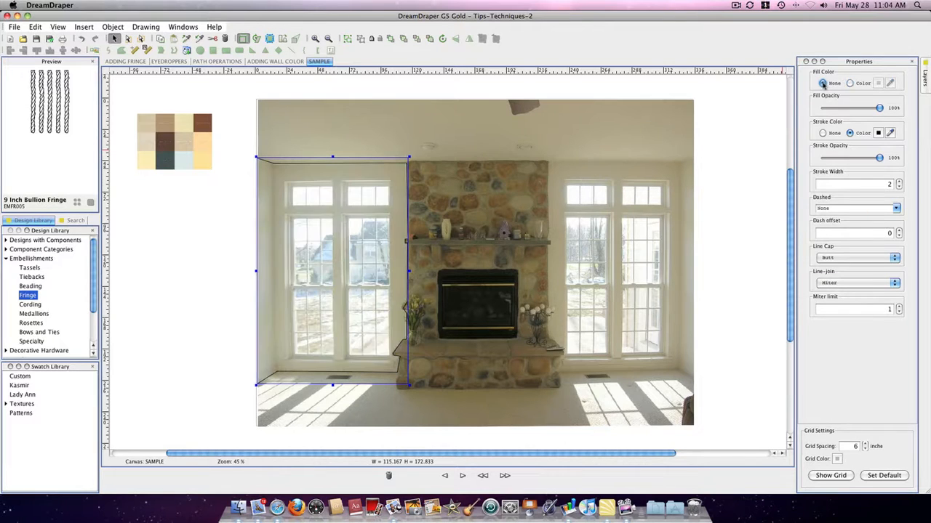
click(176, 220)
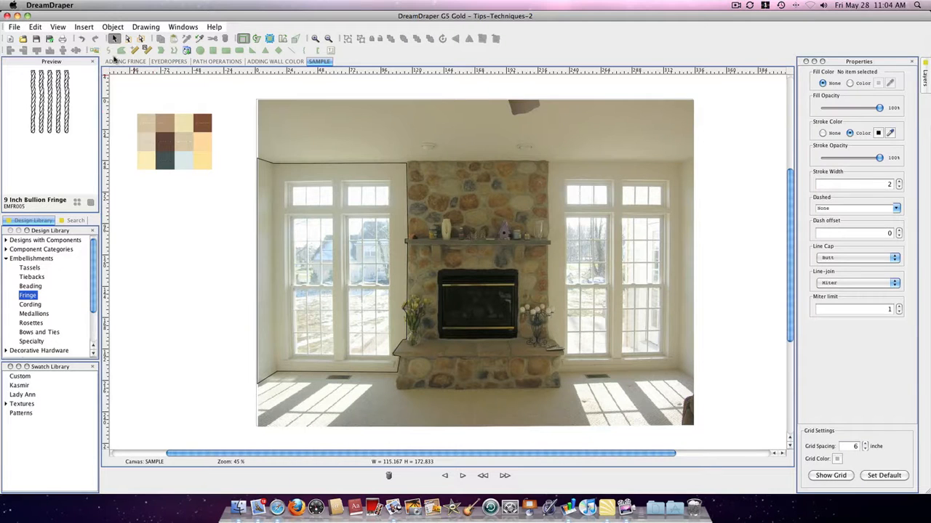
Trace the window left of the fireplace, about 81 × 135 inches, and subtract that outline from the wall outline.
click(108, 49)
mouse_move(286, 182)
mouse_down()
mouse_move(387, 182)
mouse_move(389, 358)
mouse_move(290, 357)
mouse_move(284, 182)
mouse_up()
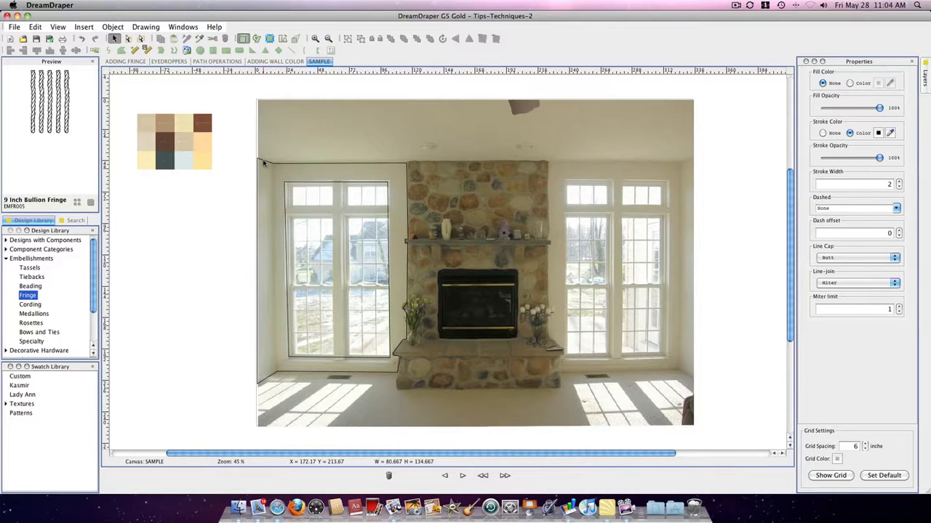
click(264, 163)
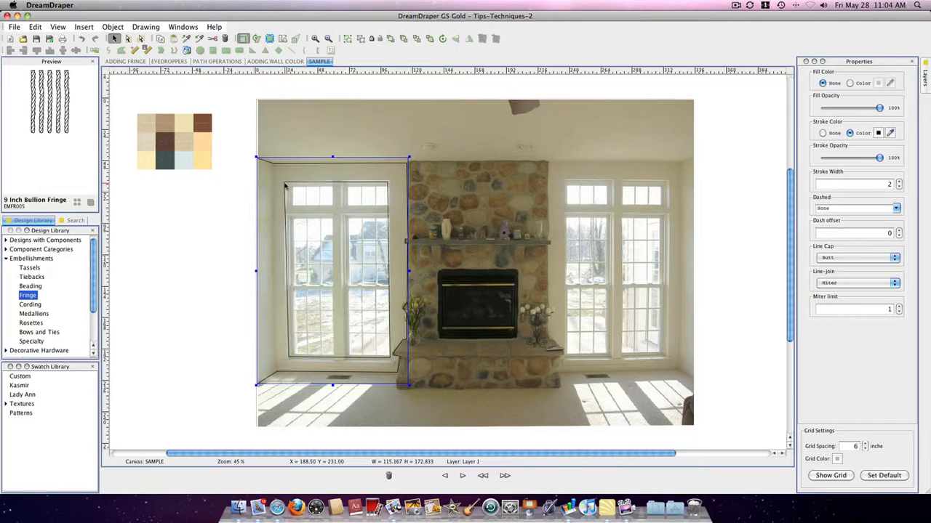
click(285, 186)
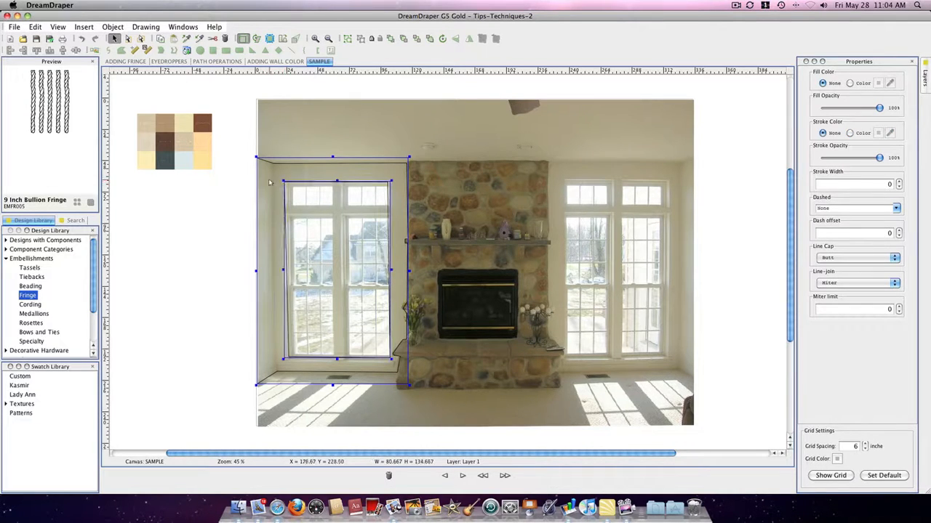
click(142, 28)
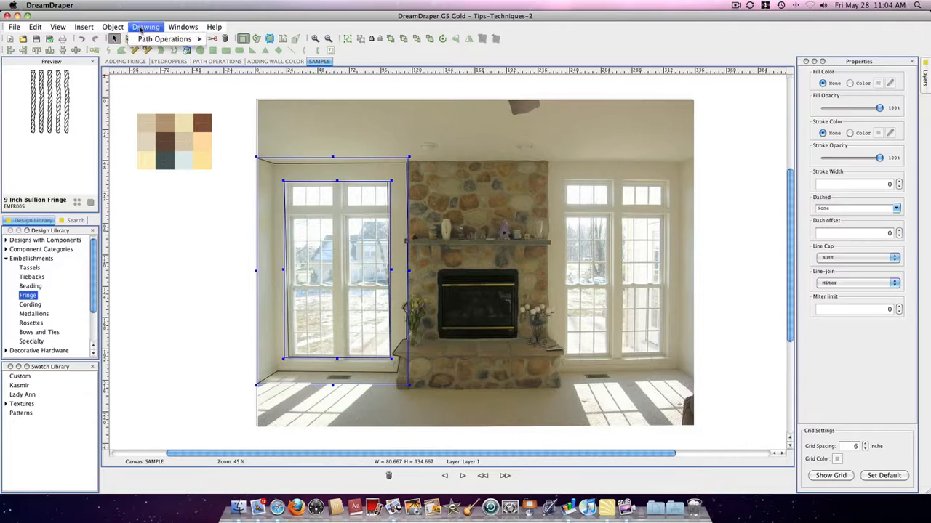
mouse_move(141, 39)
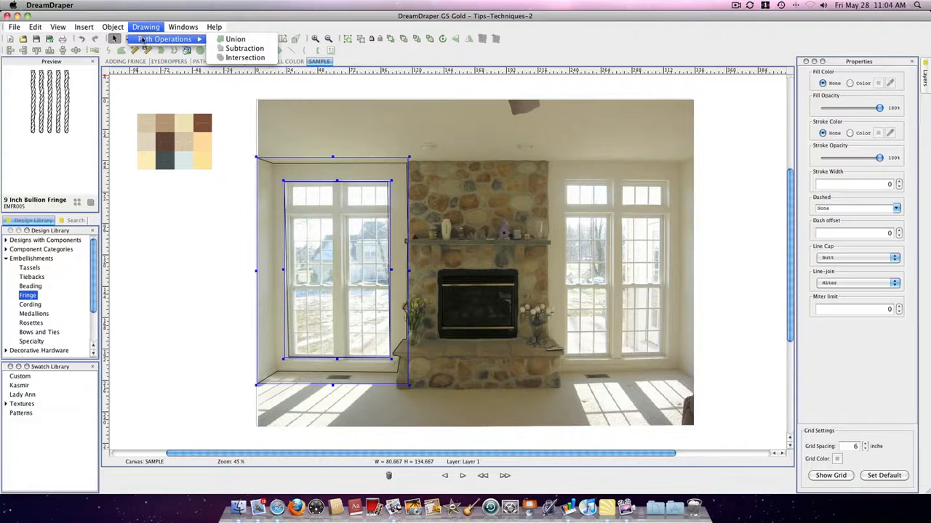
click(240, 49)
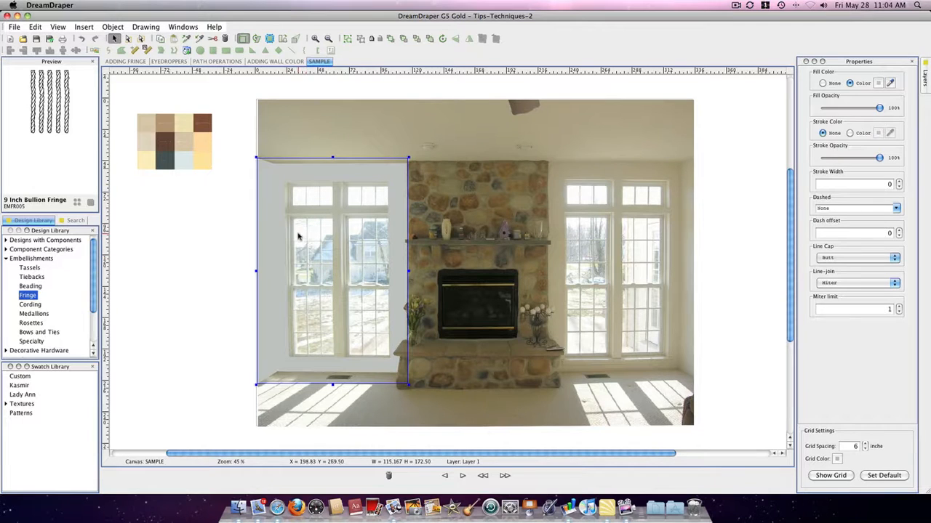
Move the cut-out wall shape off the room photo into the blank area beside it.
click(849, 133)
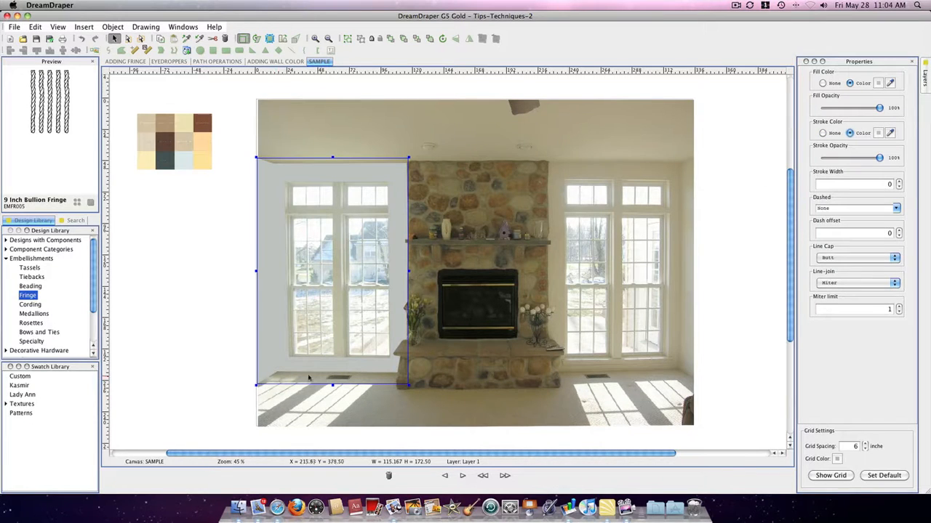
click(187, 333)
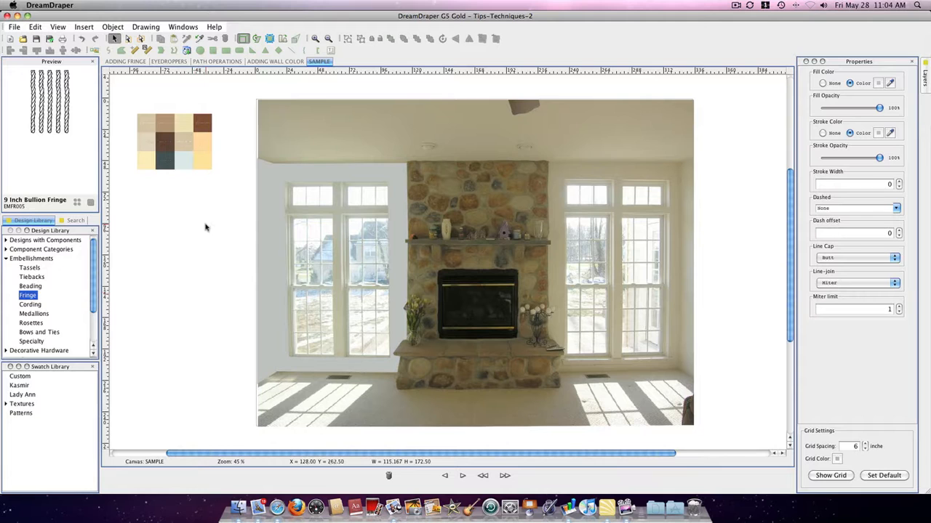
drag(267, 224, 110, 227)
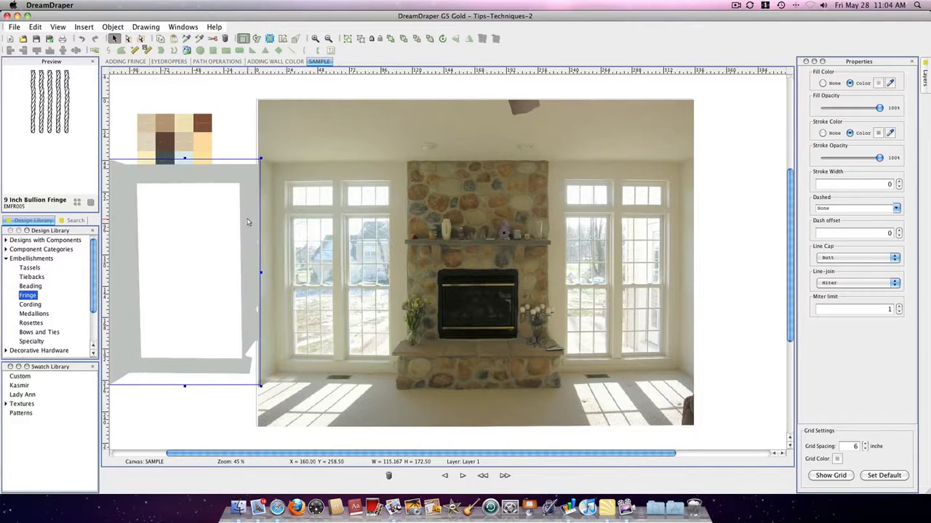
Duplicate the room photo on the SAMPLE canvas and deselect the copy.
click(374, 175)
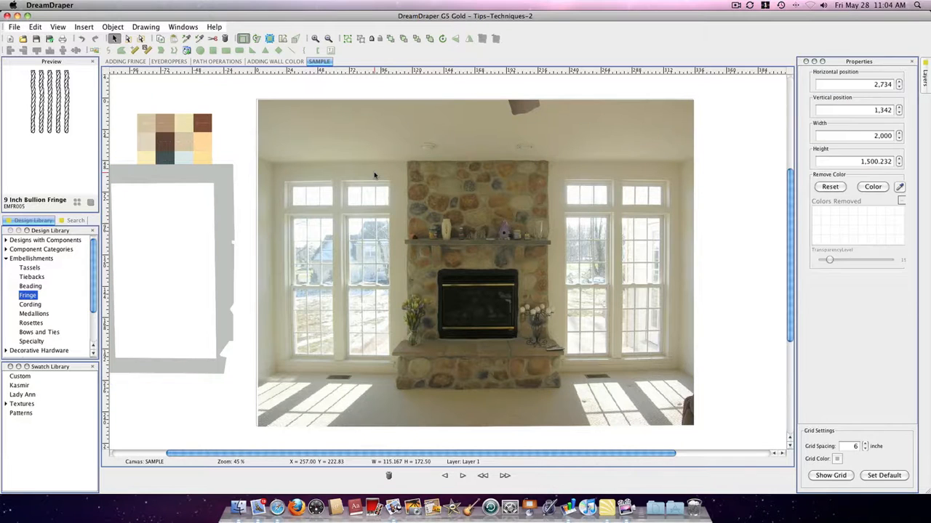
click(174, 40)
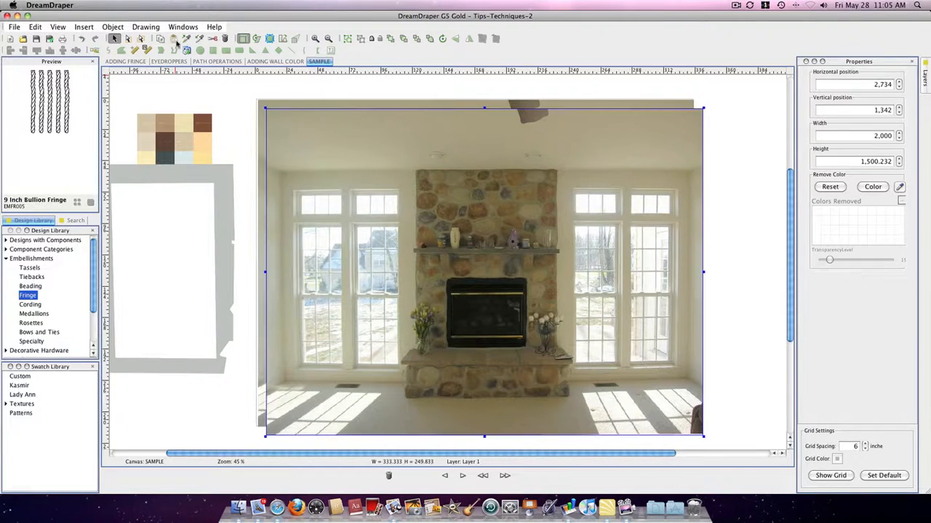
click(228, 98)
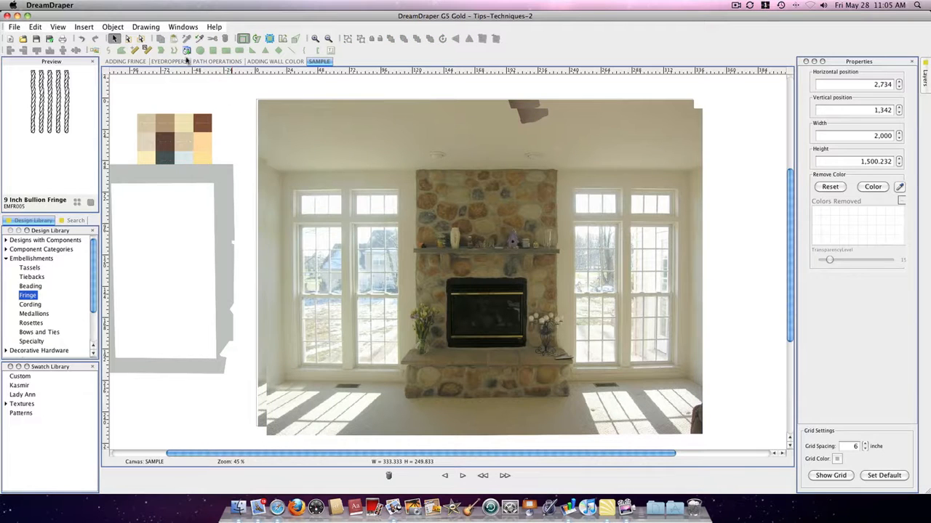
Trace a closed outline, about 80 × 135 inches, around the window left of the fireplace on the duplicate photo.
click(108, 51)
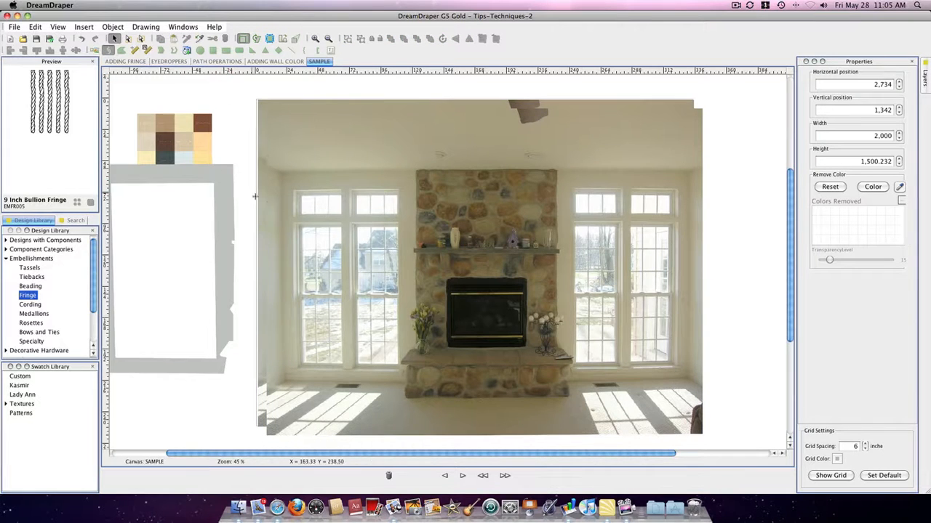
mouse_move(294, 190)
mouse_down()
mouse_move(397, 190)
mouse_move(397, 369)
mouse_move(313, 369)
mouse_up()
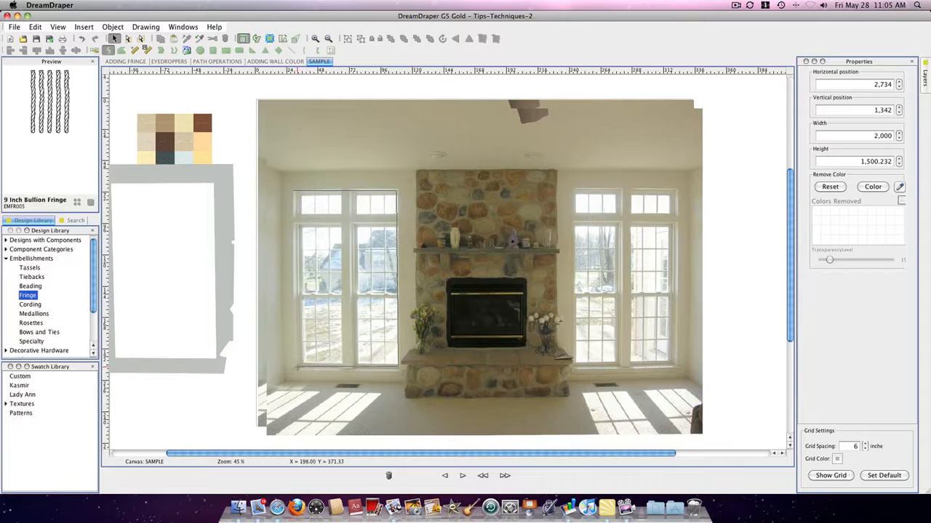
drag(297, 336, 293, 193)
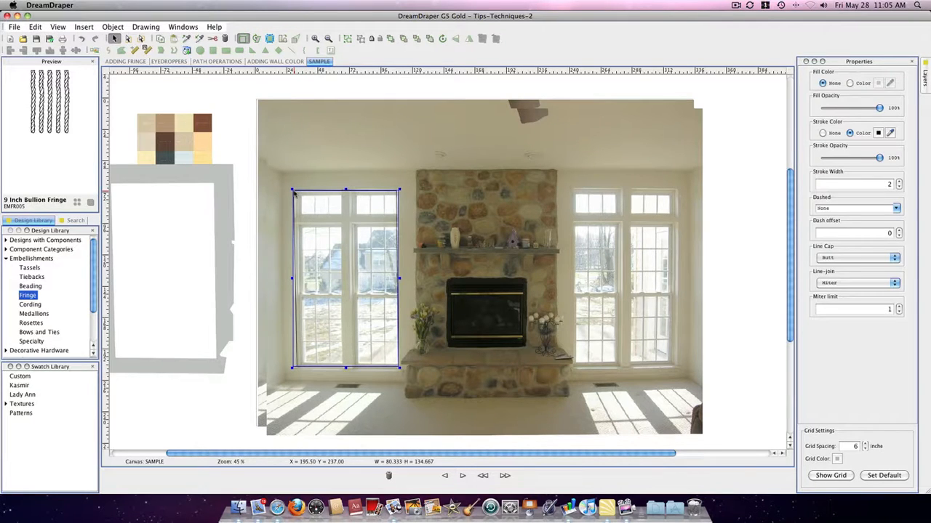
Crop the duplicate photo to the window outline and move the window cut-out off the original photo.
shift+click(299, 145)
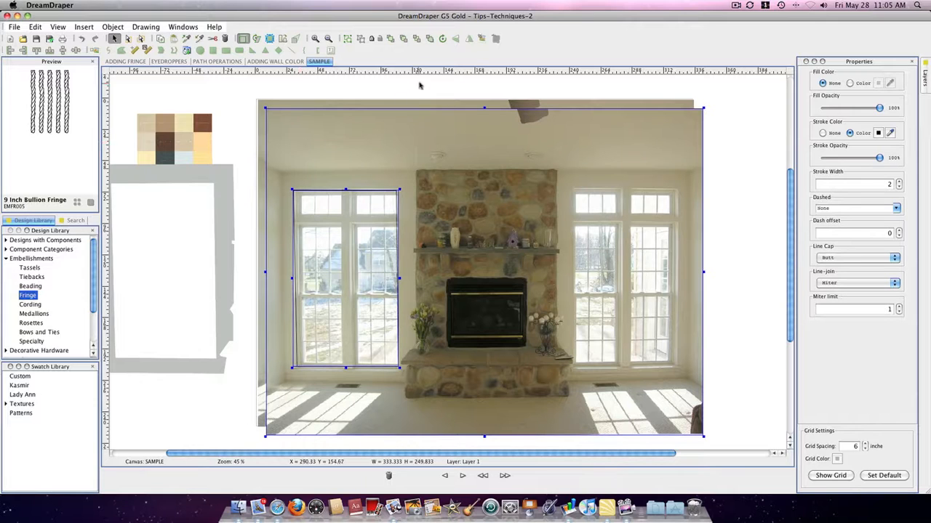
click(482, 39)
drag(367, 226, 207, 245)
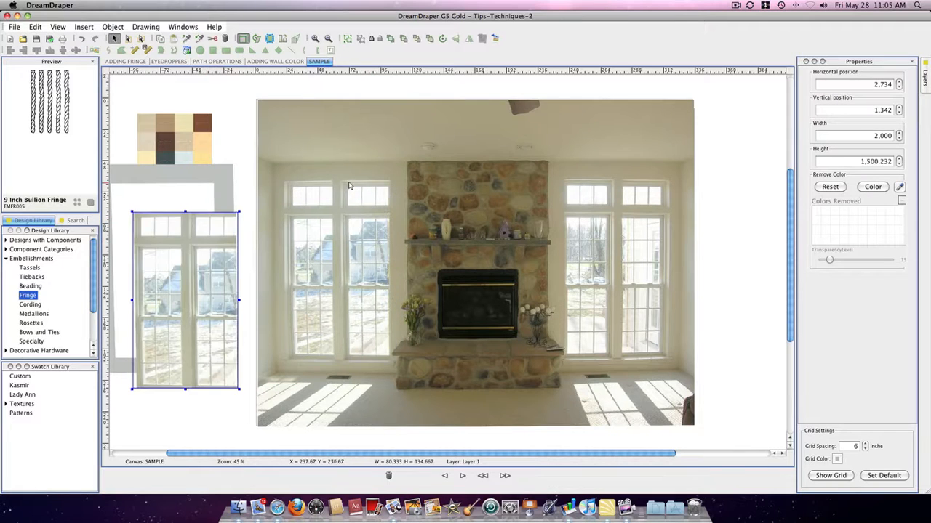
Trace a closed outline, about 115 × 174 inches, around the wall left of the fireplace and give it a solid colour fill.
click(109, 51)
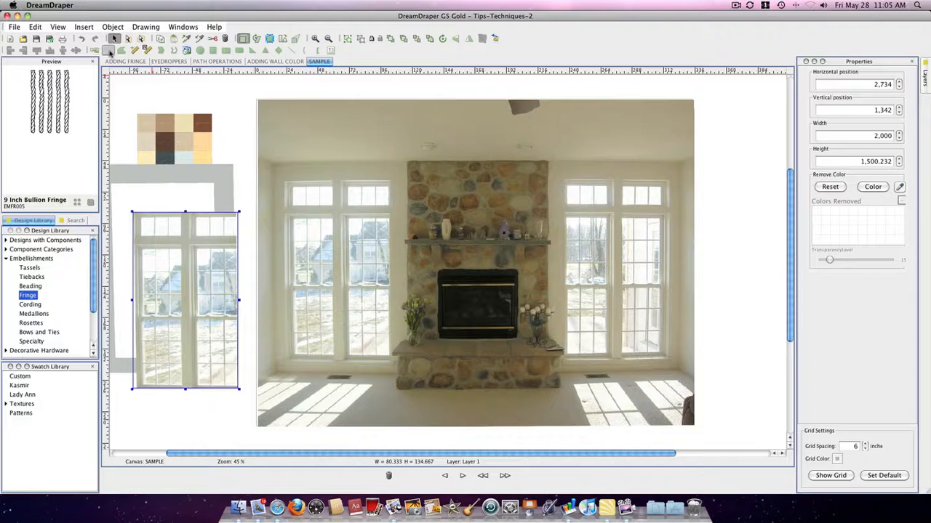
click(257, 156)
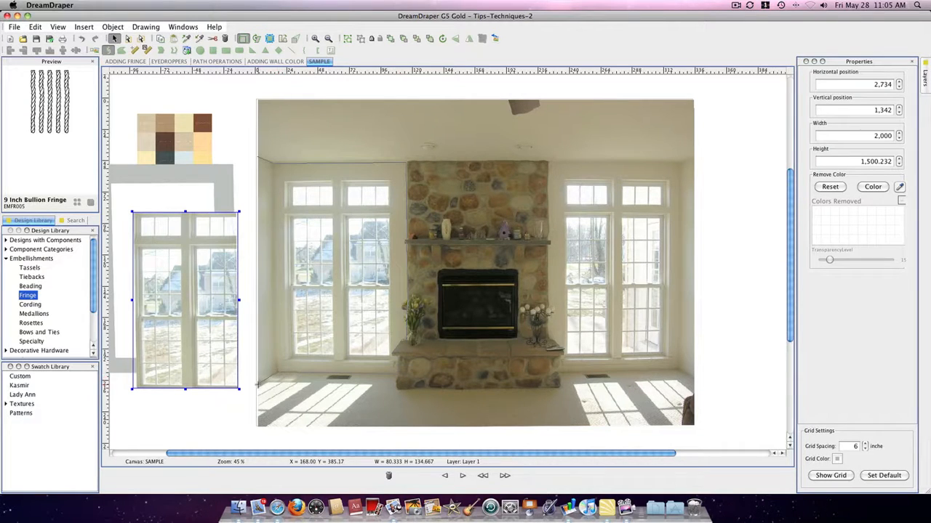
click(258, 376)
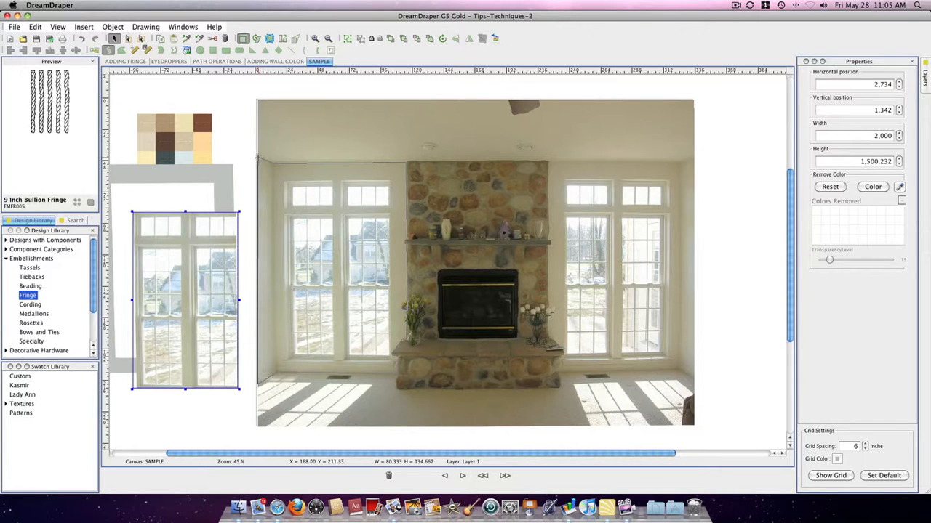
click(257, 156)
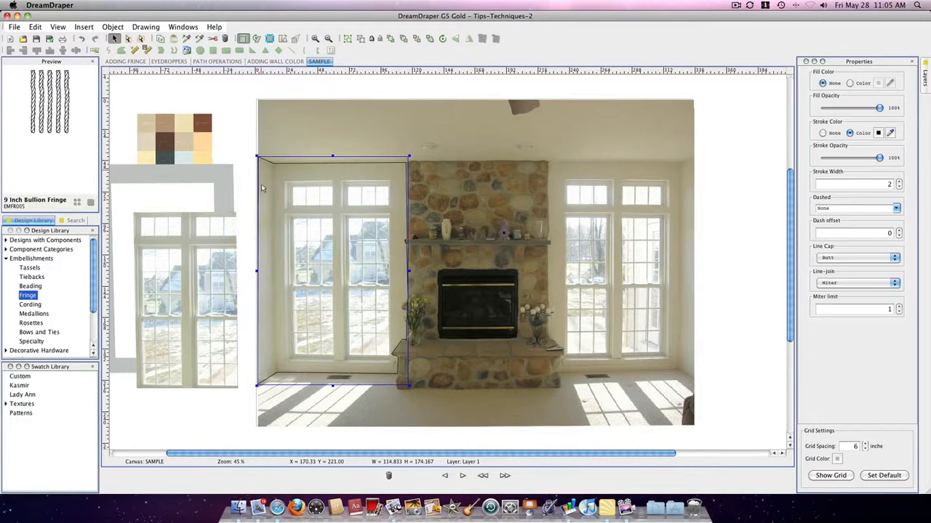
click(849, 83)
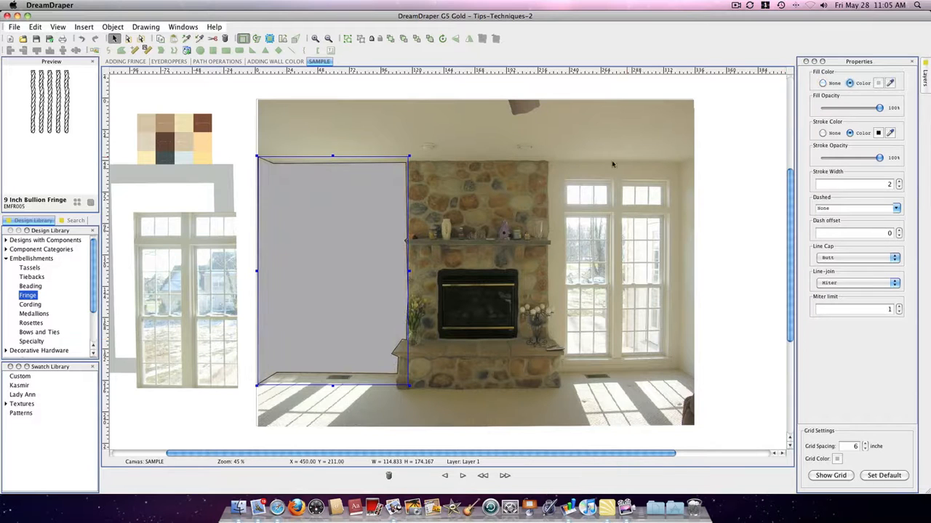
Place the window cut-out over the filled wall, aligned with the window's original position in the photo.
click(217, 293)
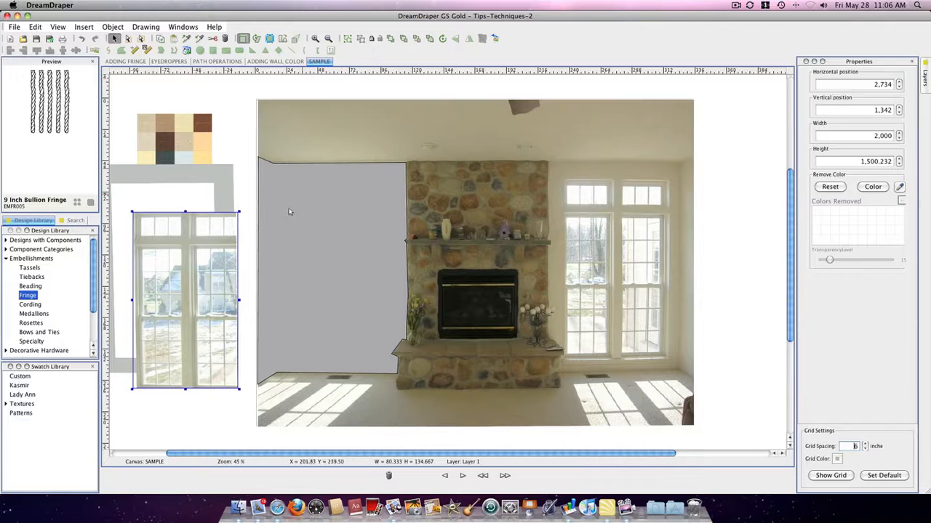
drag(186, 299, 336, 272)
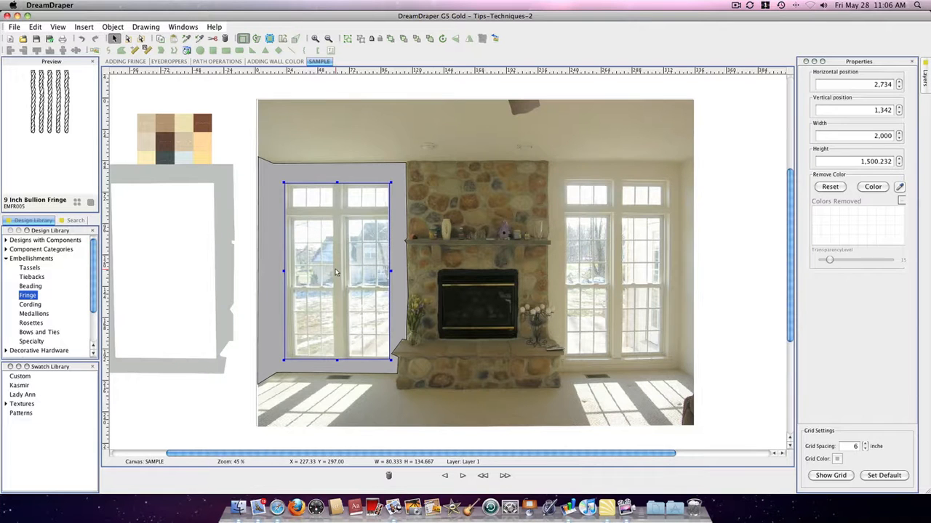
key(Up)
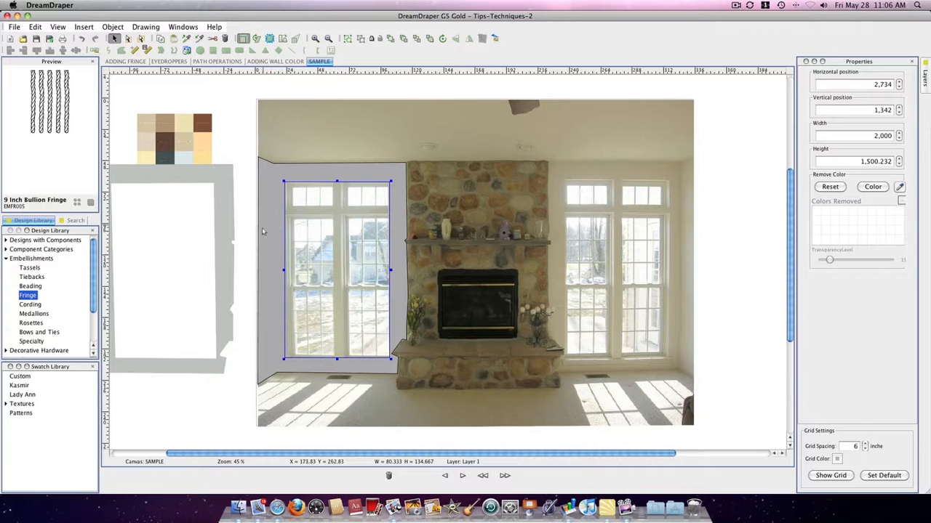
click(232, 377)
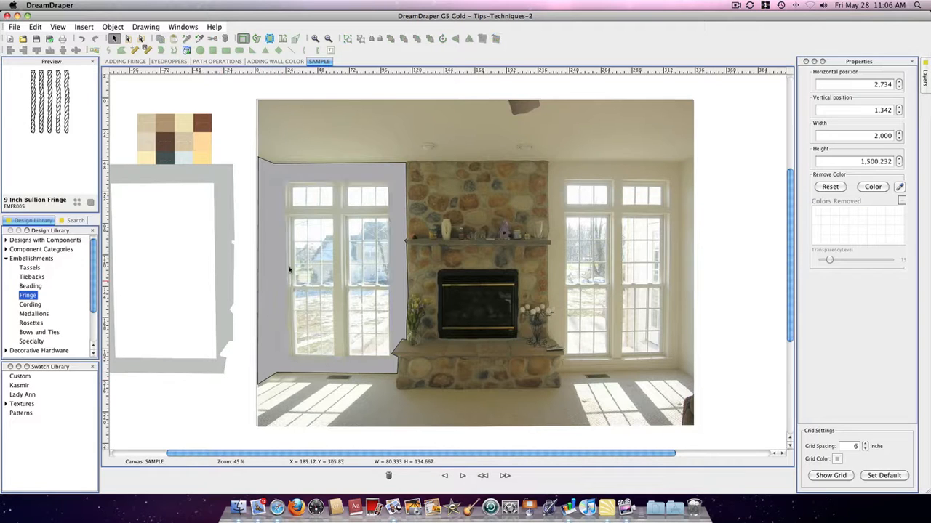
Fill the wall shape with the pale yellow sampled from the top row of the colour swatches.
click(275, 234)
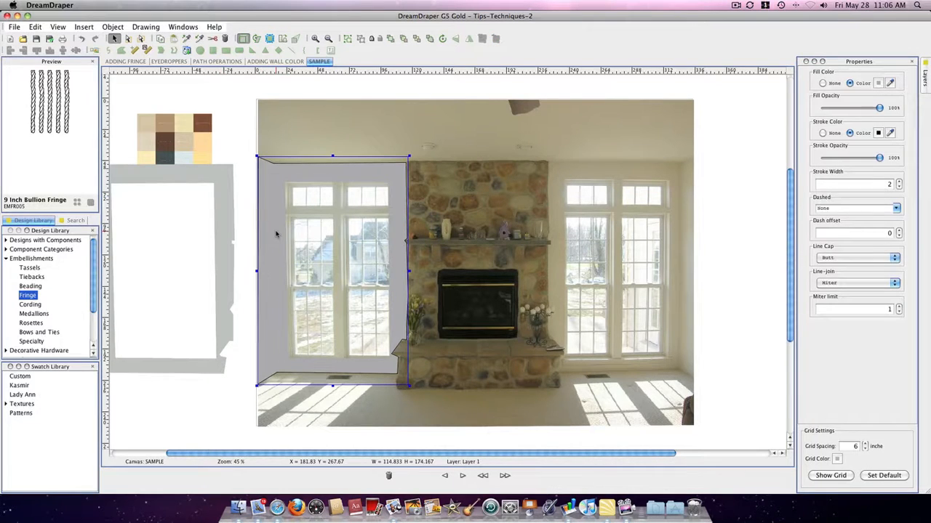
click(891, 83)
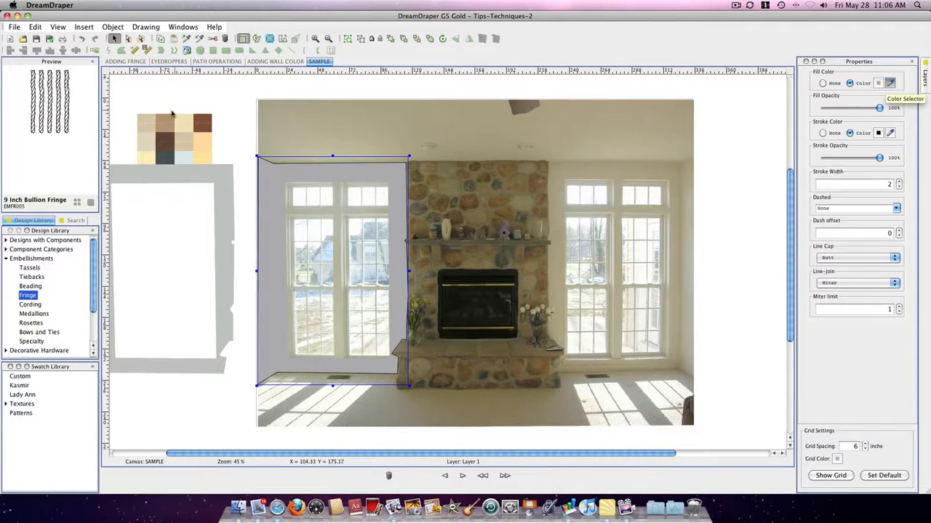
click(187, 128)
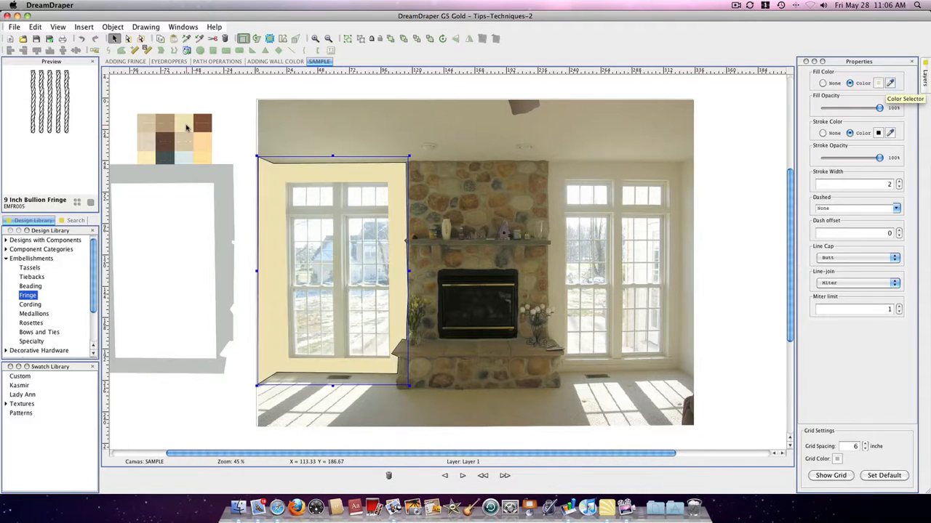
click(222, 124)
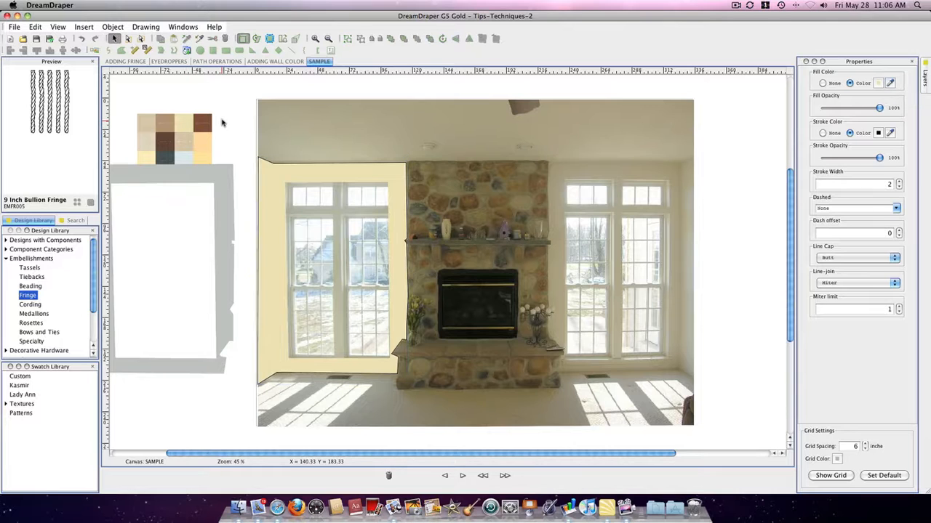
Open the ADDING WALL COLOR canvas and show its Wall Color, Window Treatment and Furniture-Accessories layers.
click(264, 62)
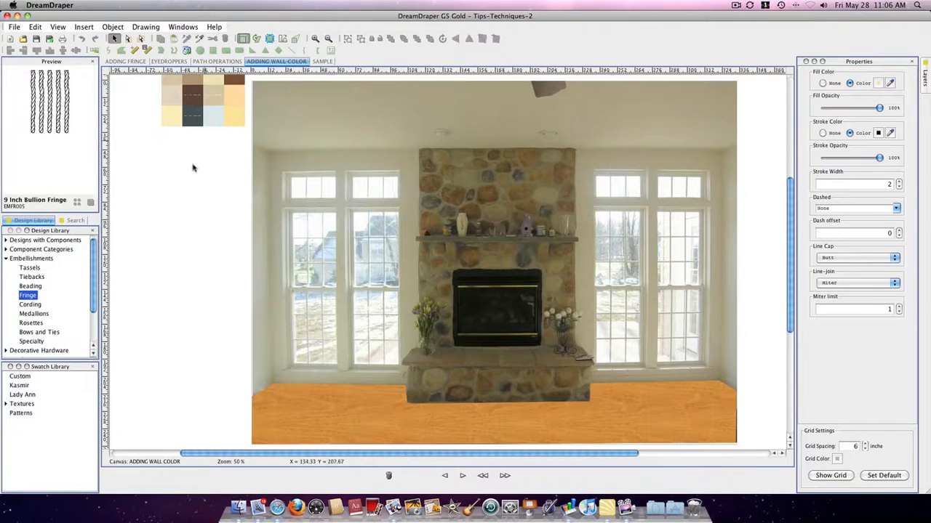
click(815, 61)
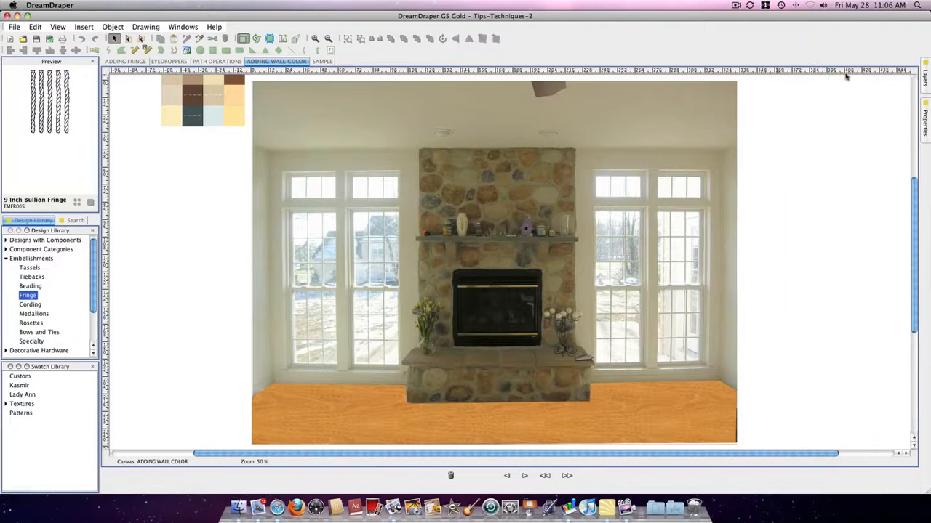
click(925, 67)
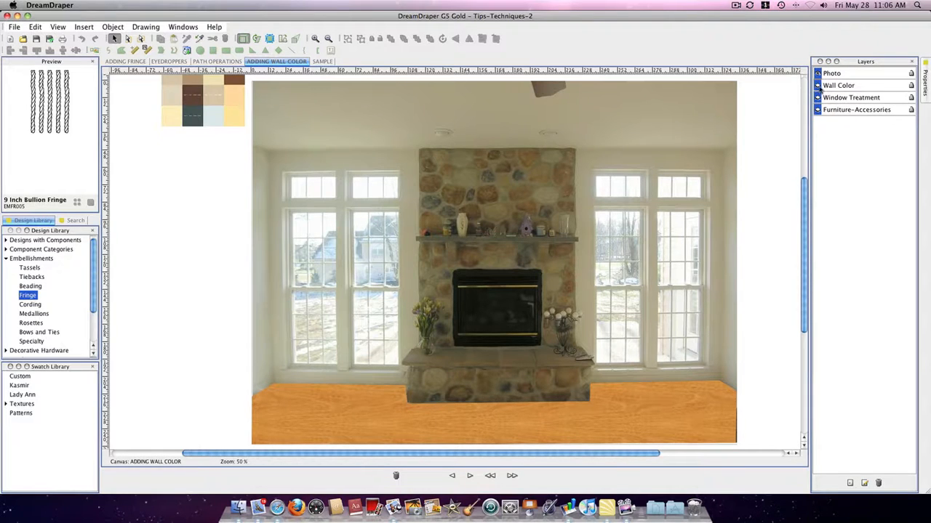
click(818, 86)
click(817, 97)
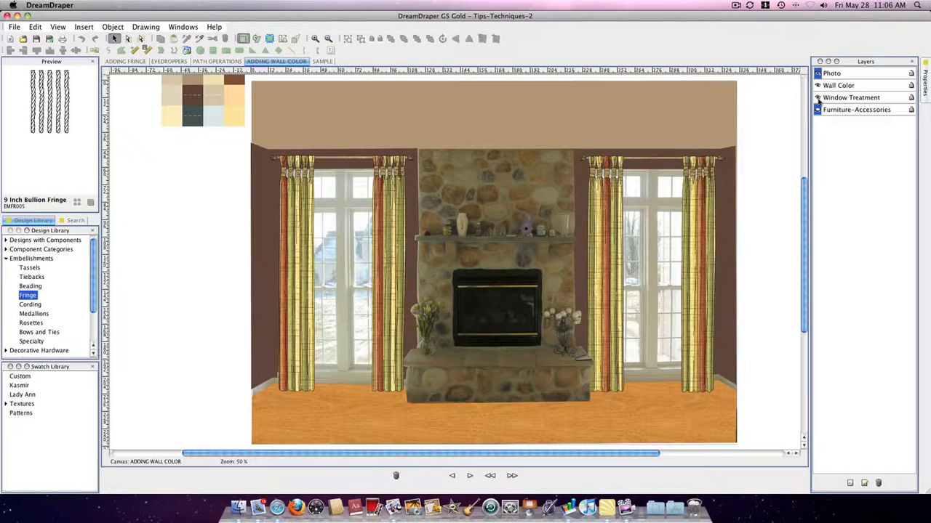
click(817, 110)
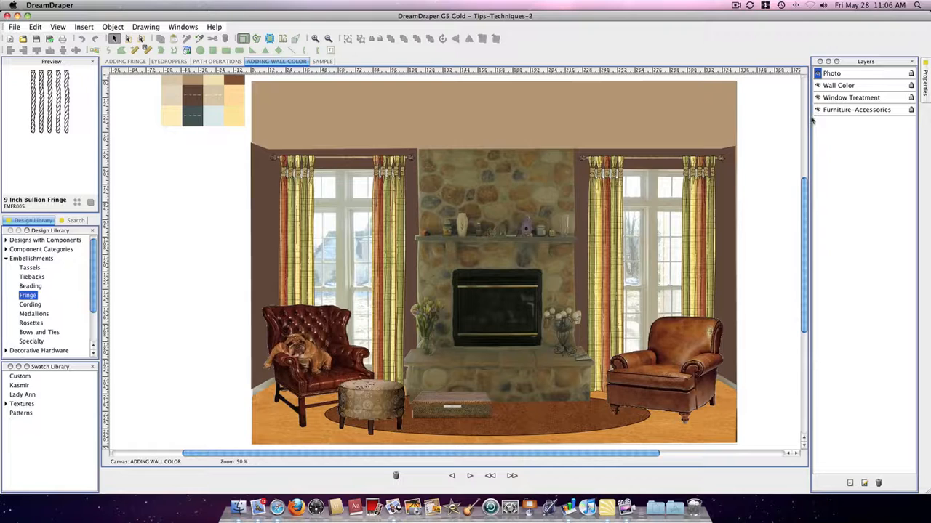